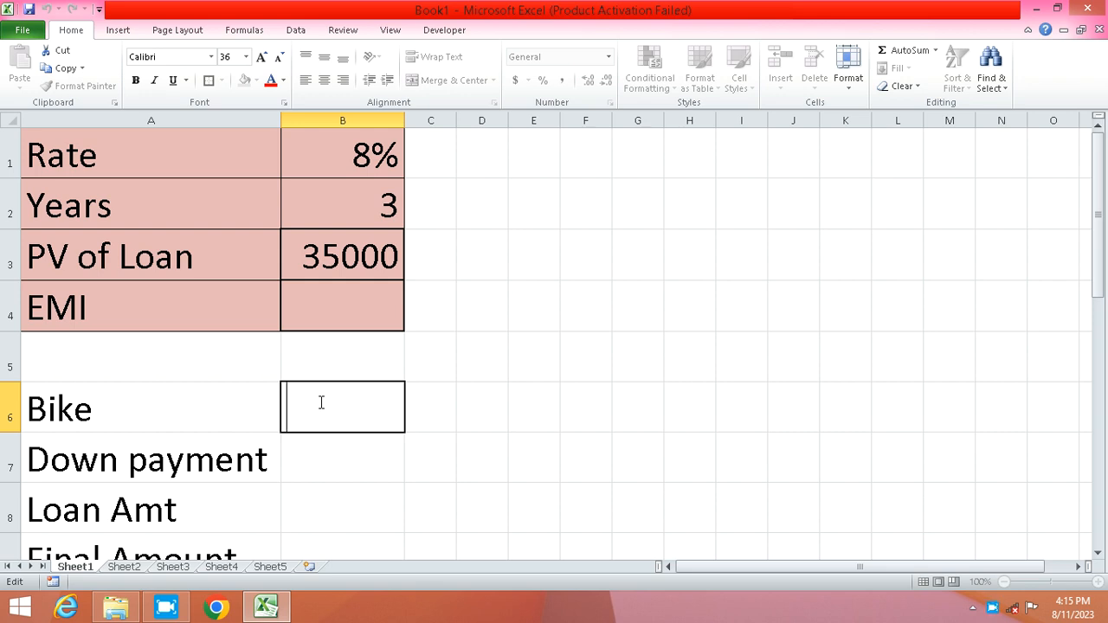
Enter 35000 as the down payment in cell B7.
key(Return)
text(350)
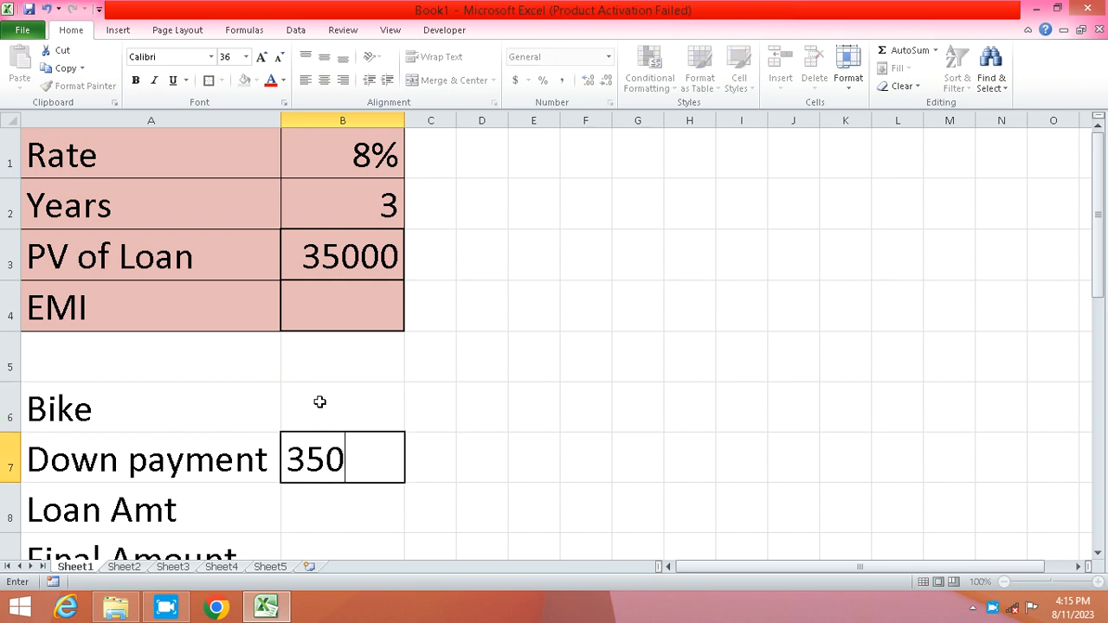
text(00)
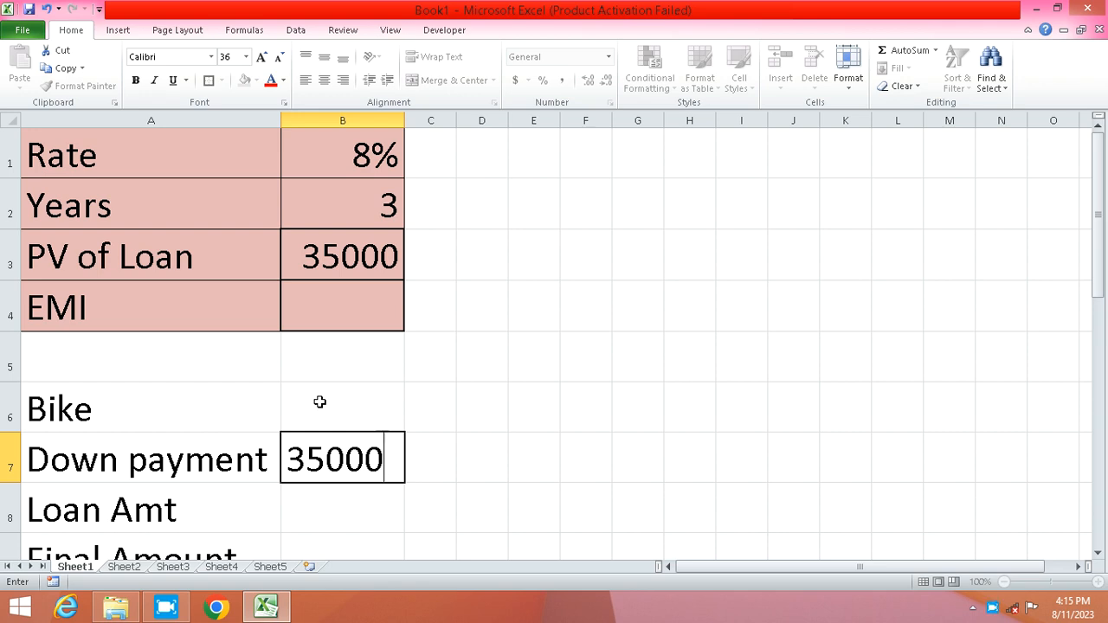
key(Return)
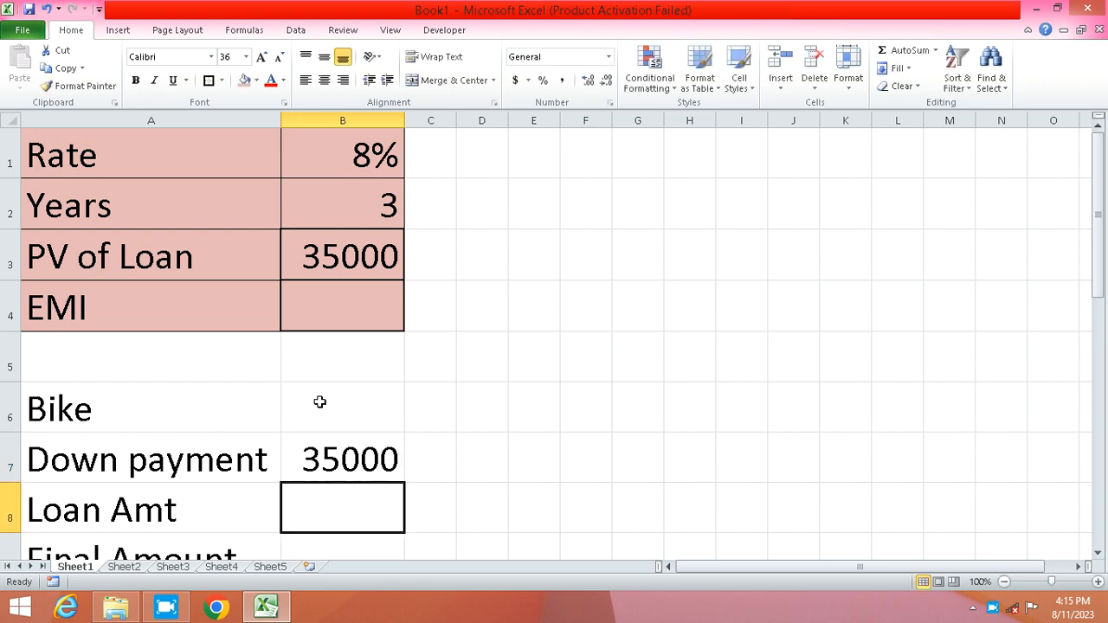
click(322, 251)
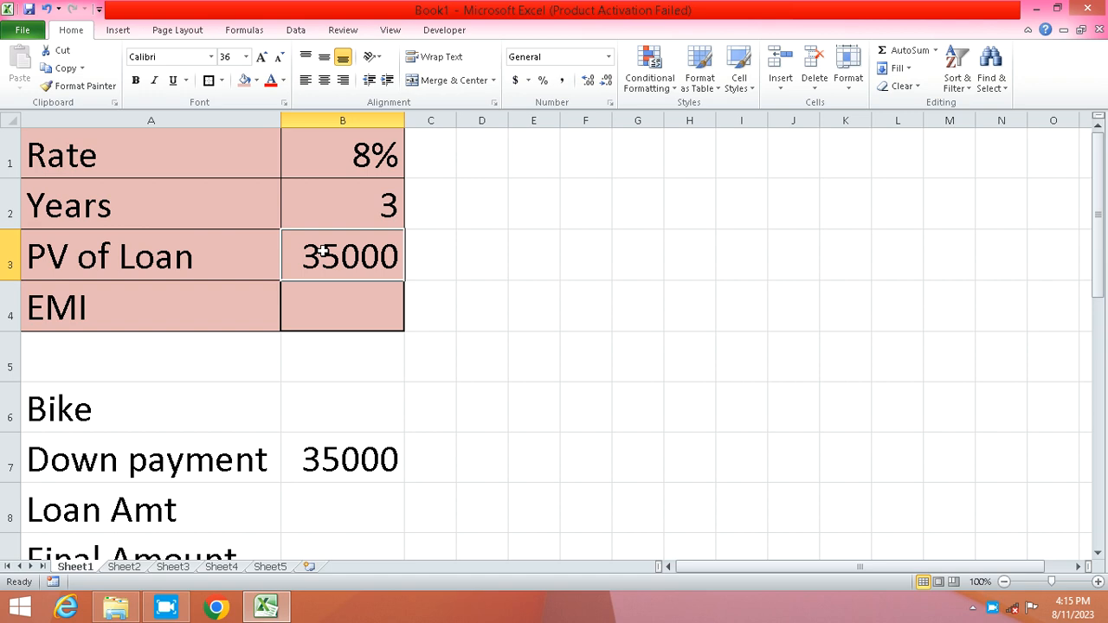
click(339, 197)
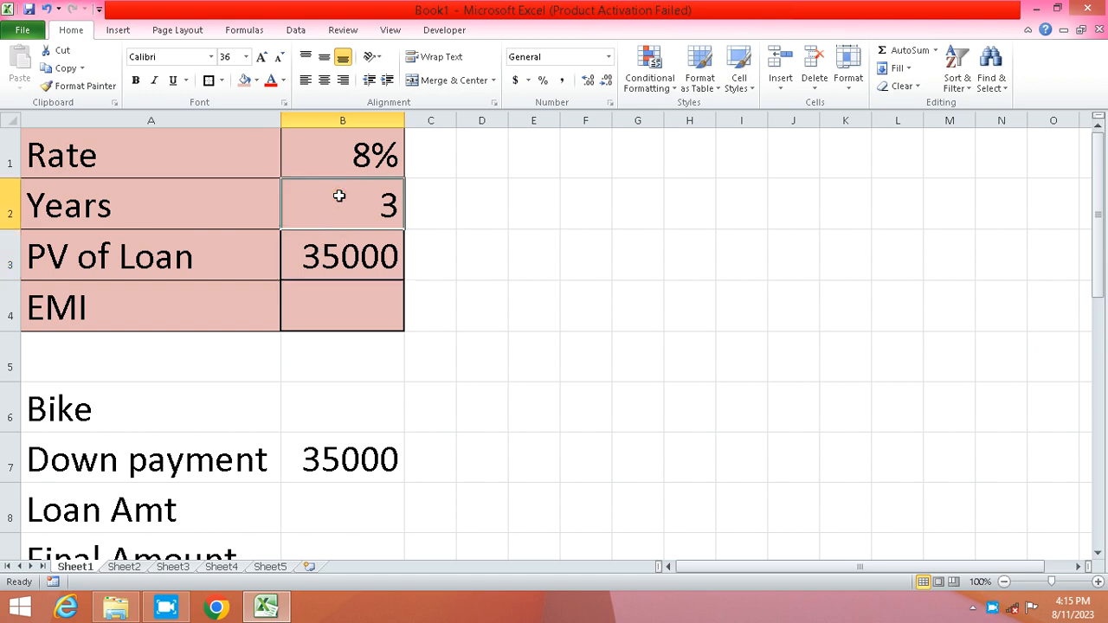
click(338, 138)
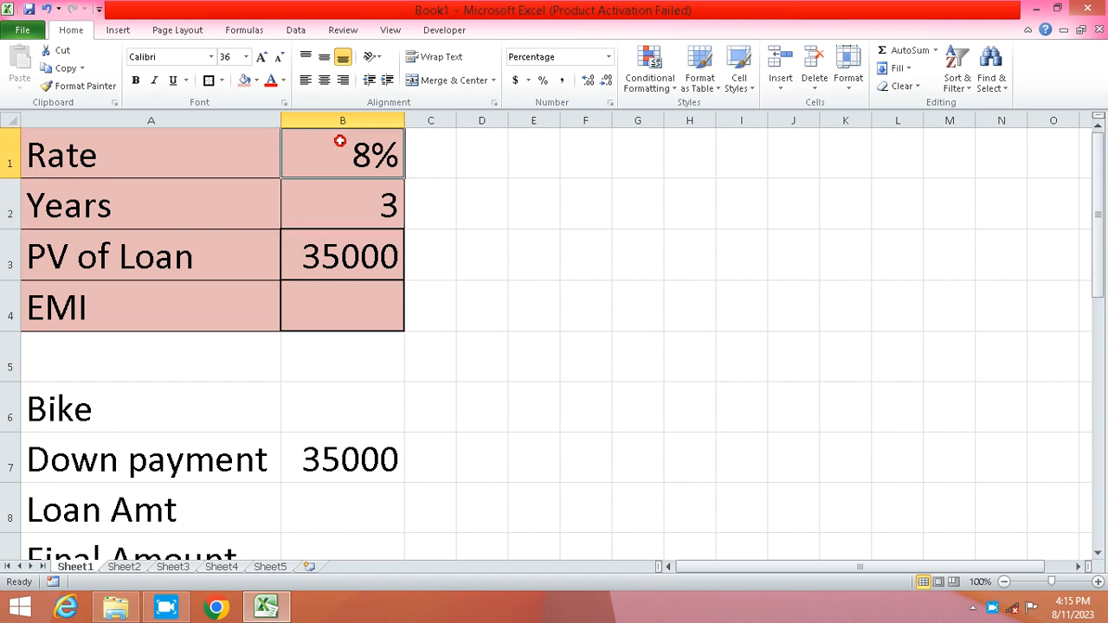
Calculate the monthly EMI in cell B4 with the formula =PMT(B1/12,B2*12,B3).
click(327, 300)
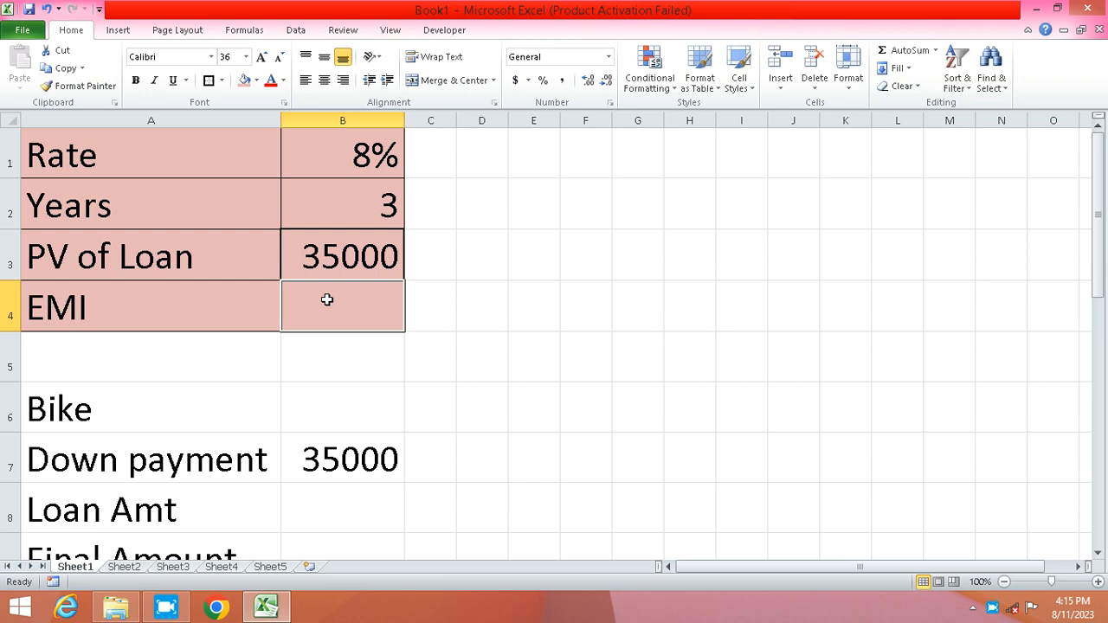
text(=)
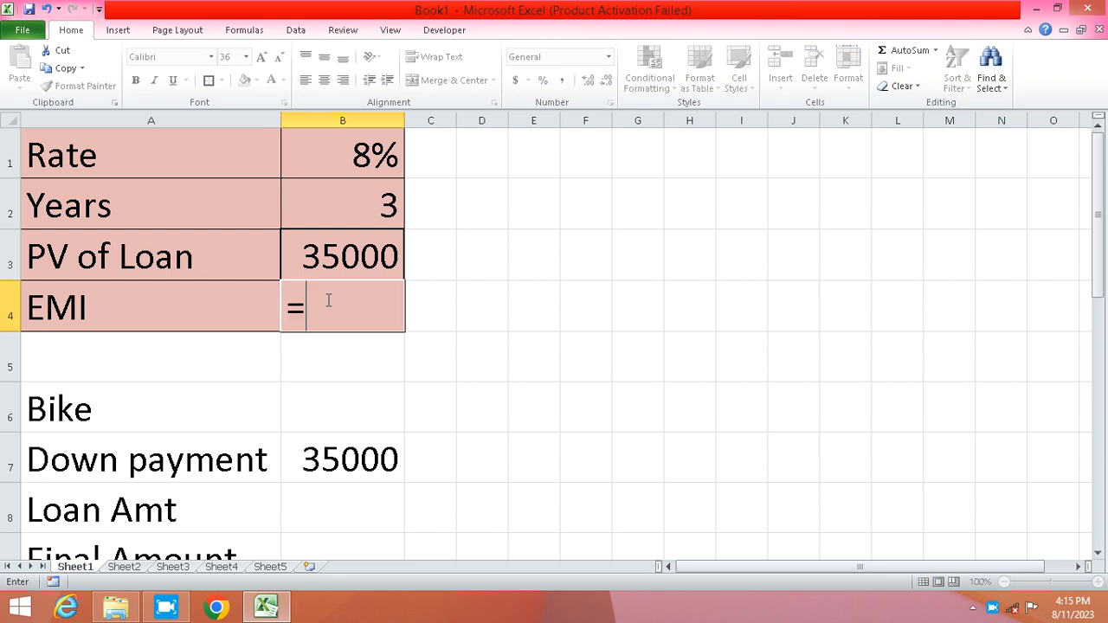
text(pmt)
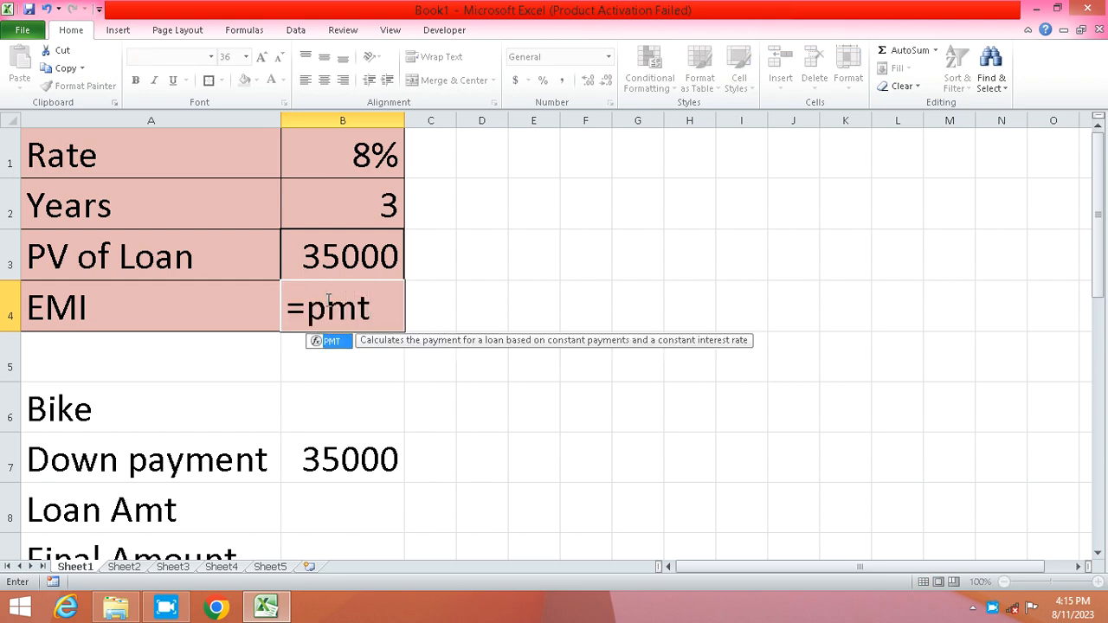
text(()
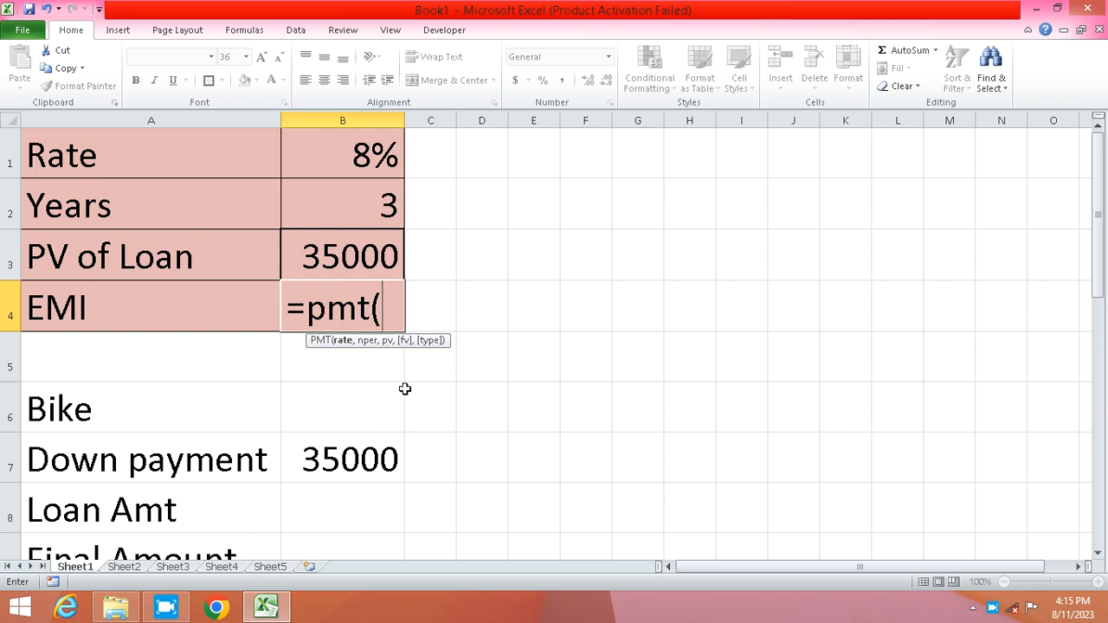
key(Up)
key(Up)
key(Up)
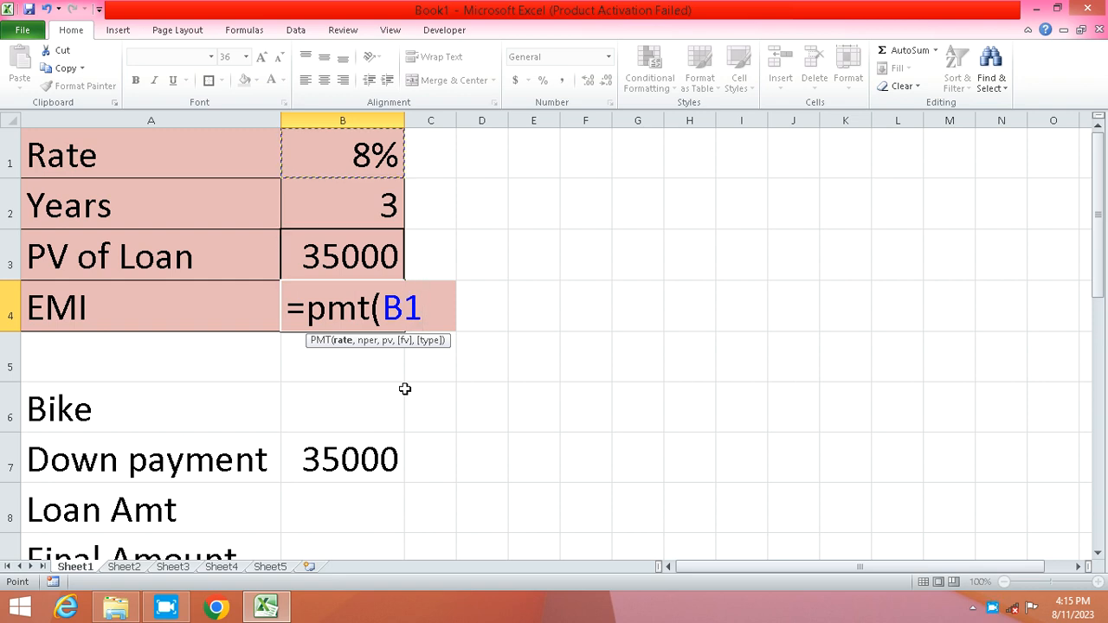
text(/12)
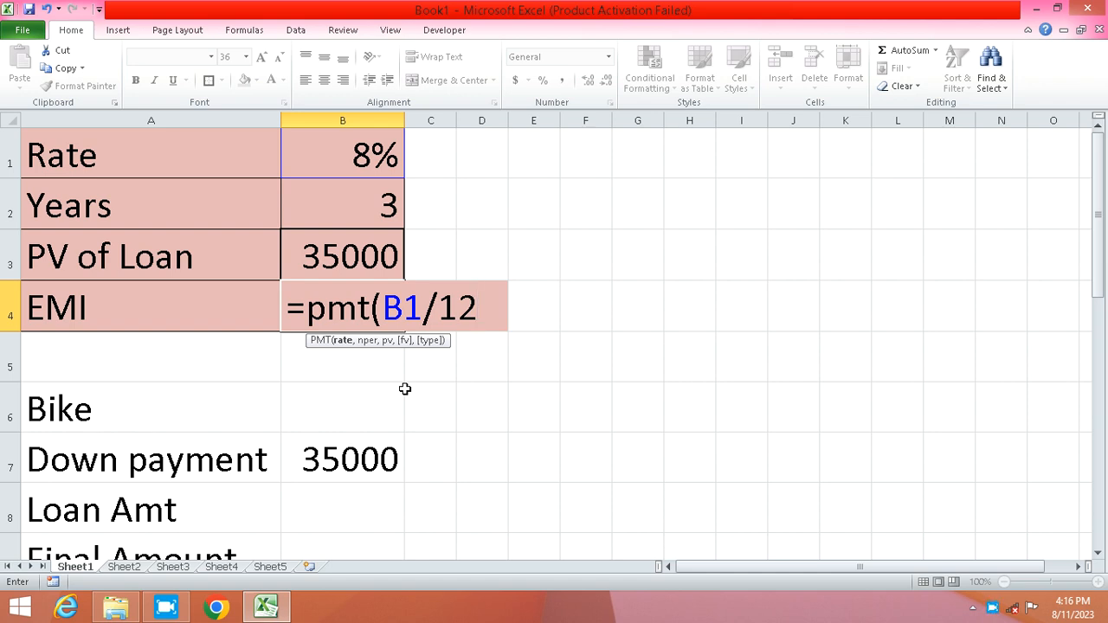
text(,)
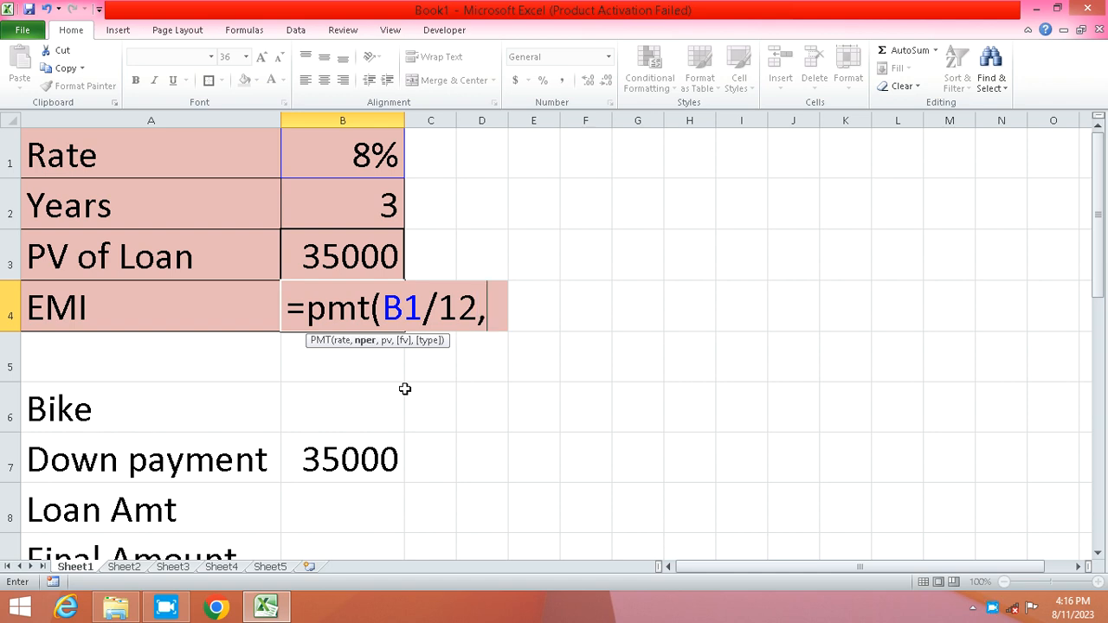
key(Up)
key(Up)
text(*12)
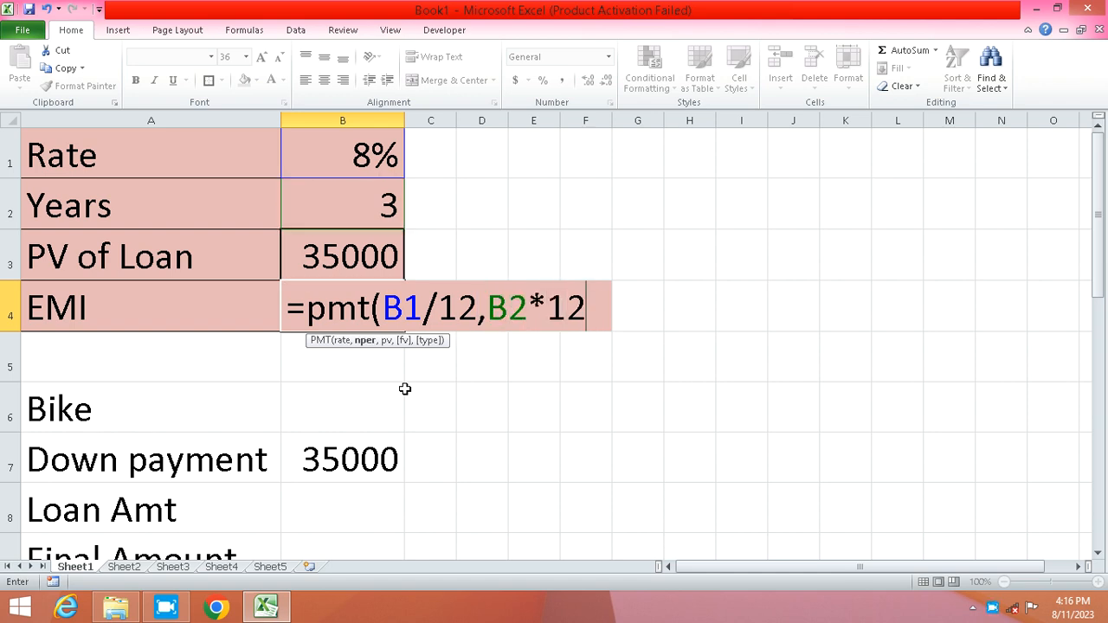
text(,)
key(Up)
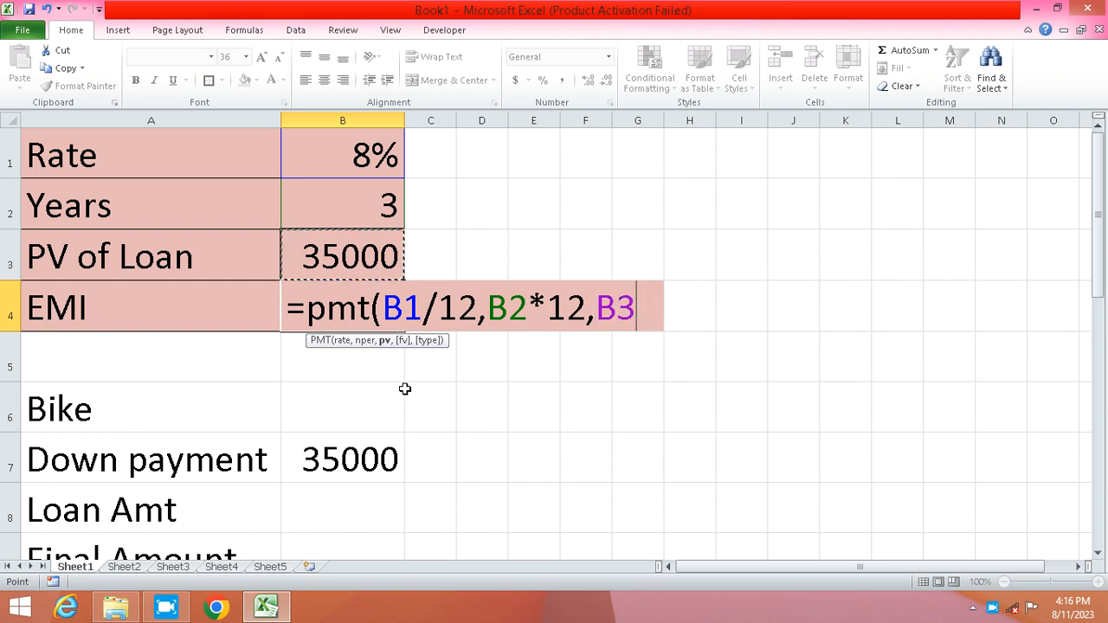
key(Return)
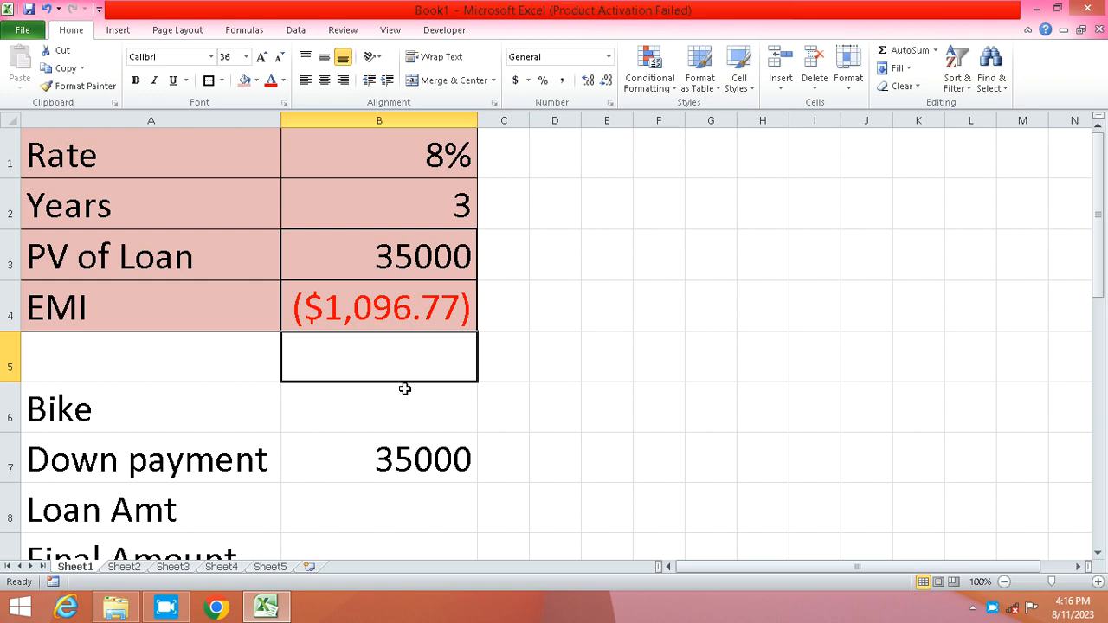
Enter the loan principal 35000 in cell D1, beside the loan table.
double_click(555, 153)
text(35)
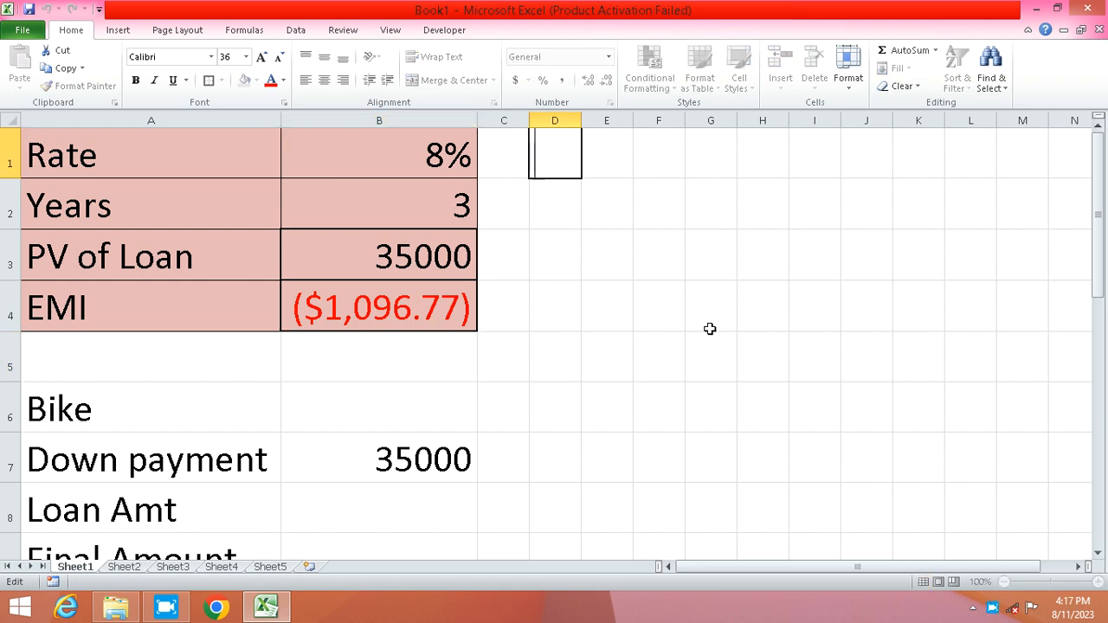
text(000)
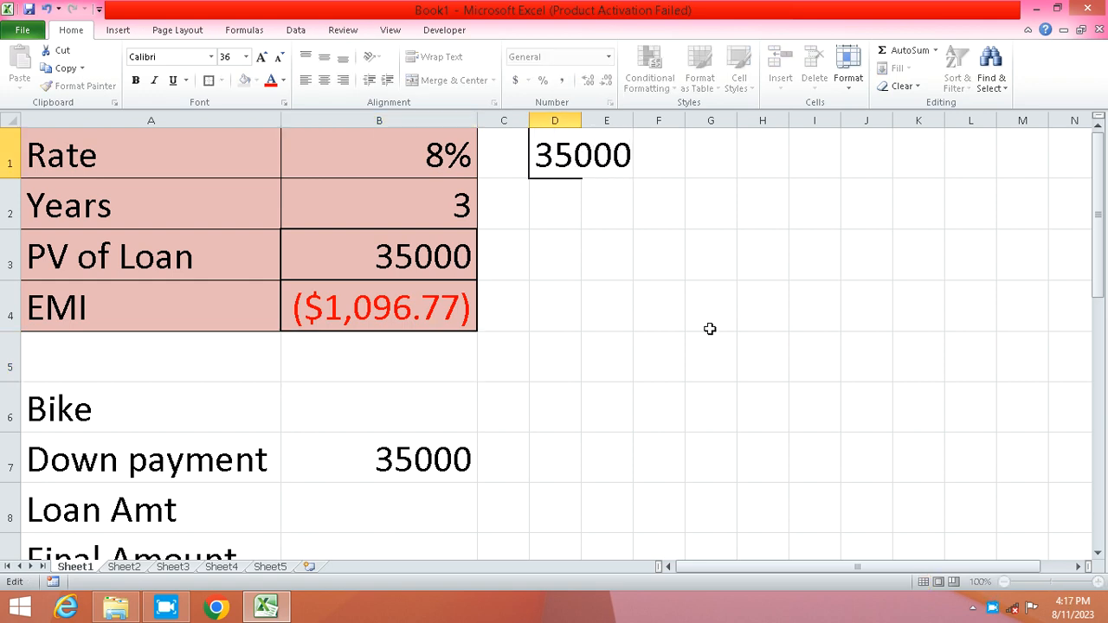
key(Return)
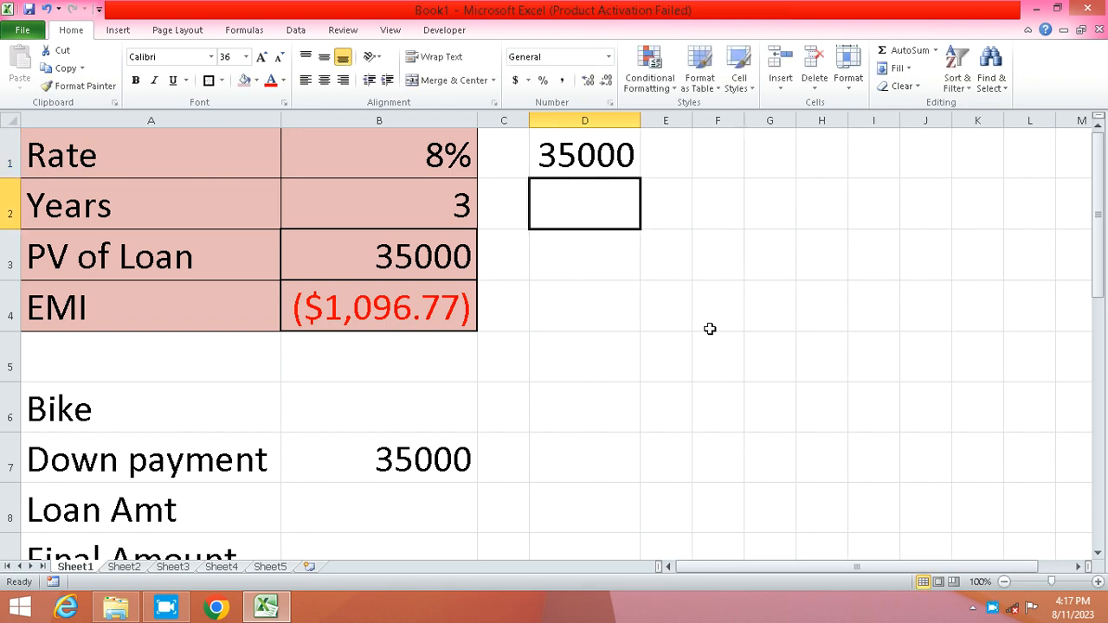
Calculate the total repayment over 36 months in cell E1 with the formula =B4*36.
key(Up)
key(Right)
text(=)
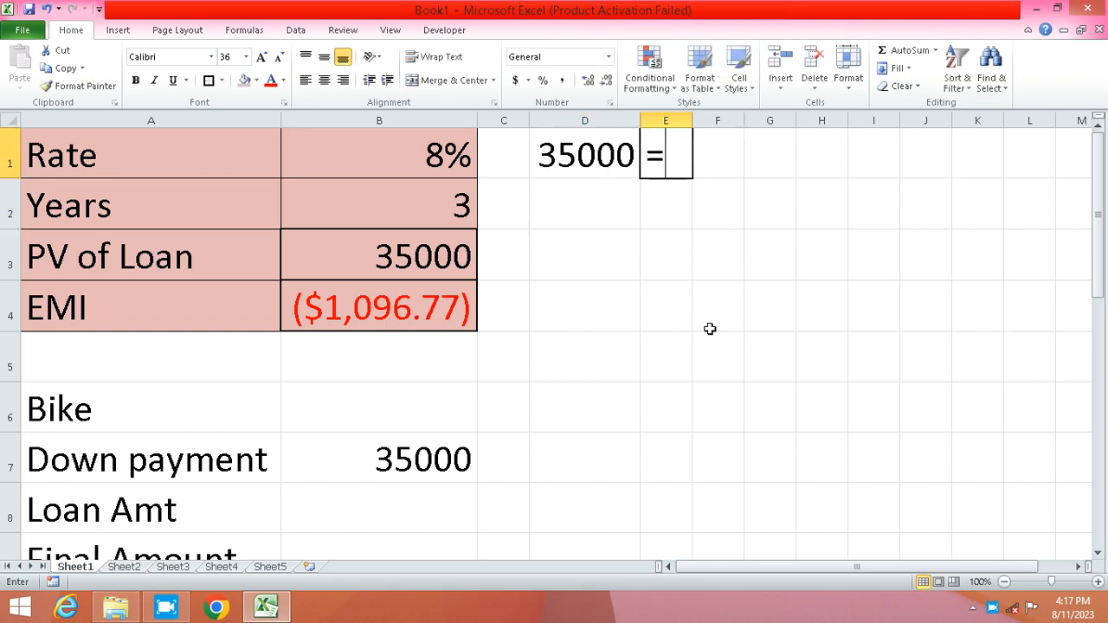
key(Left)
key(Left)
key(Down)
key(Down)
key(Down)
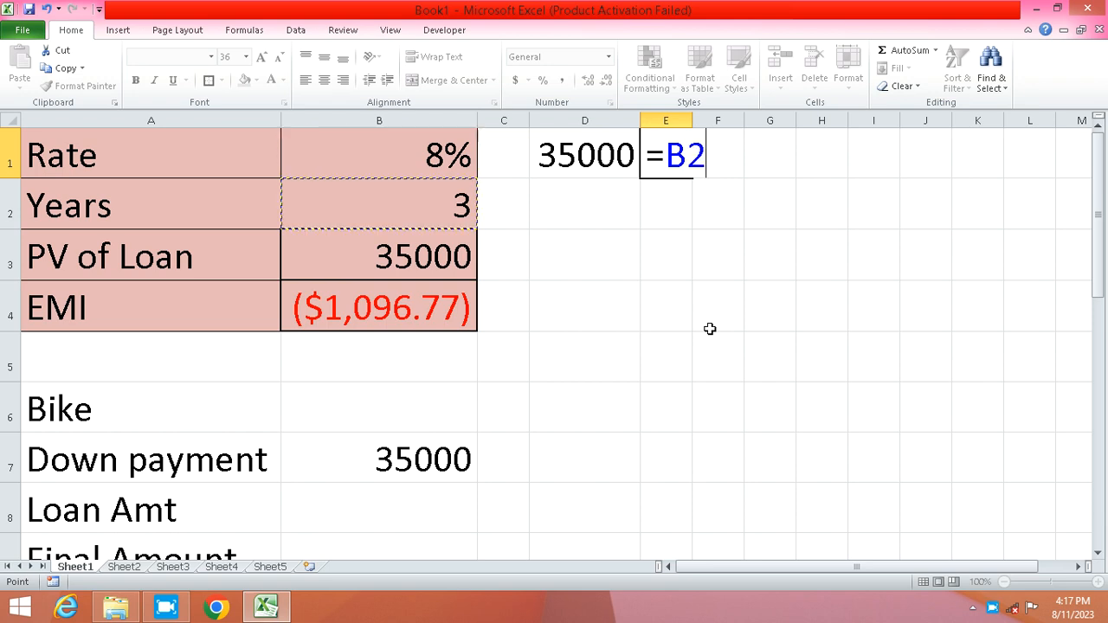
text(*36)
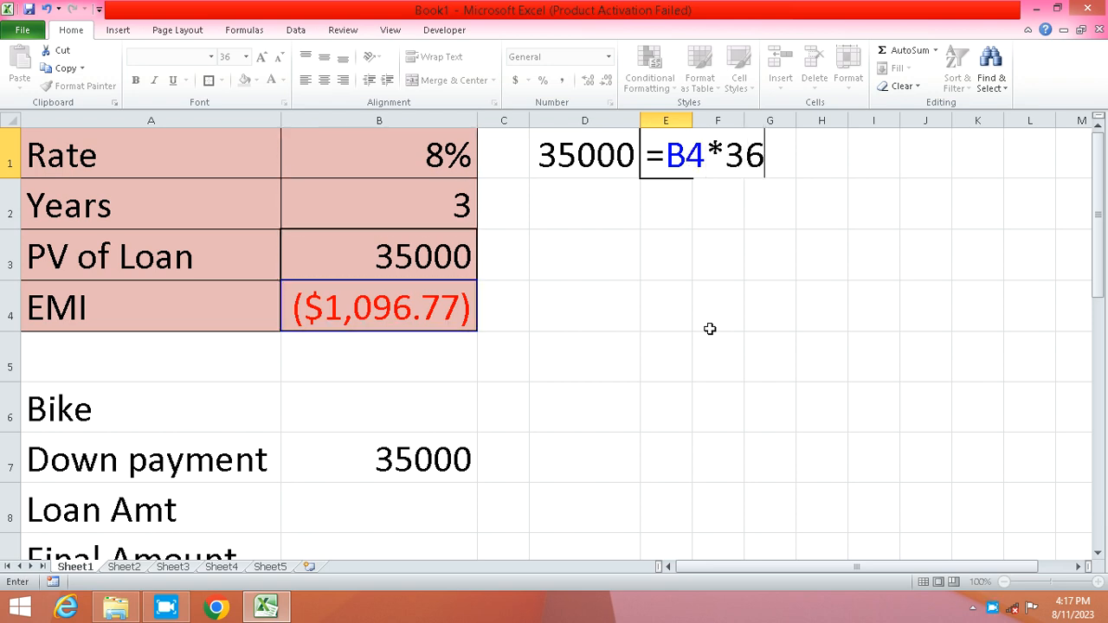
key(Return)
Calculate the total interest in cell F1 with the formula =E1+D1.
key(Up)
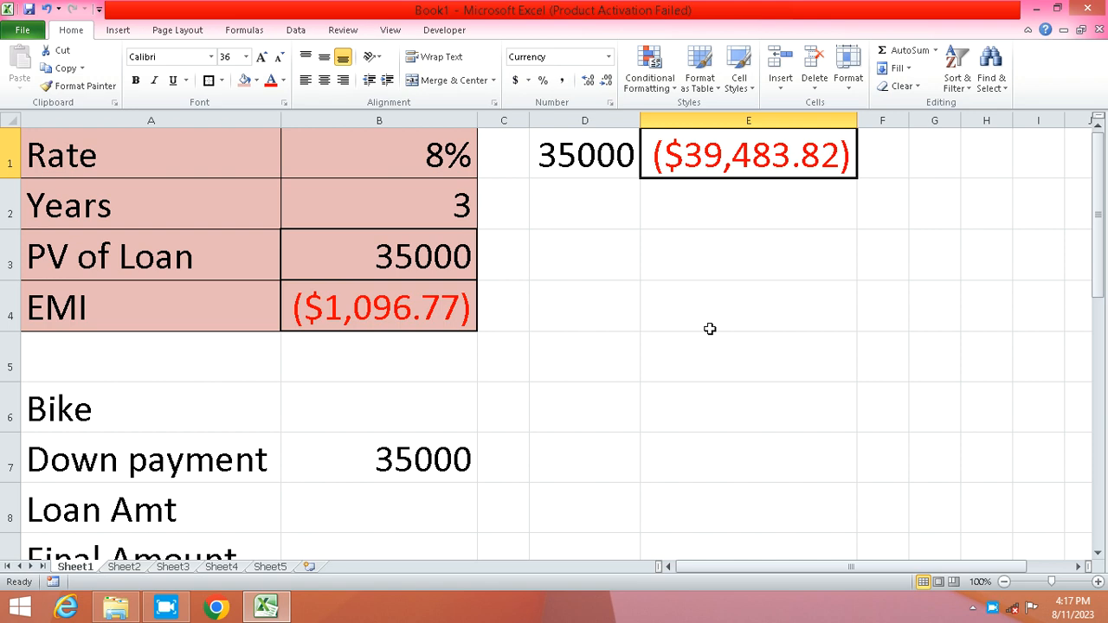
key(Right)
text(=)
key(Left)
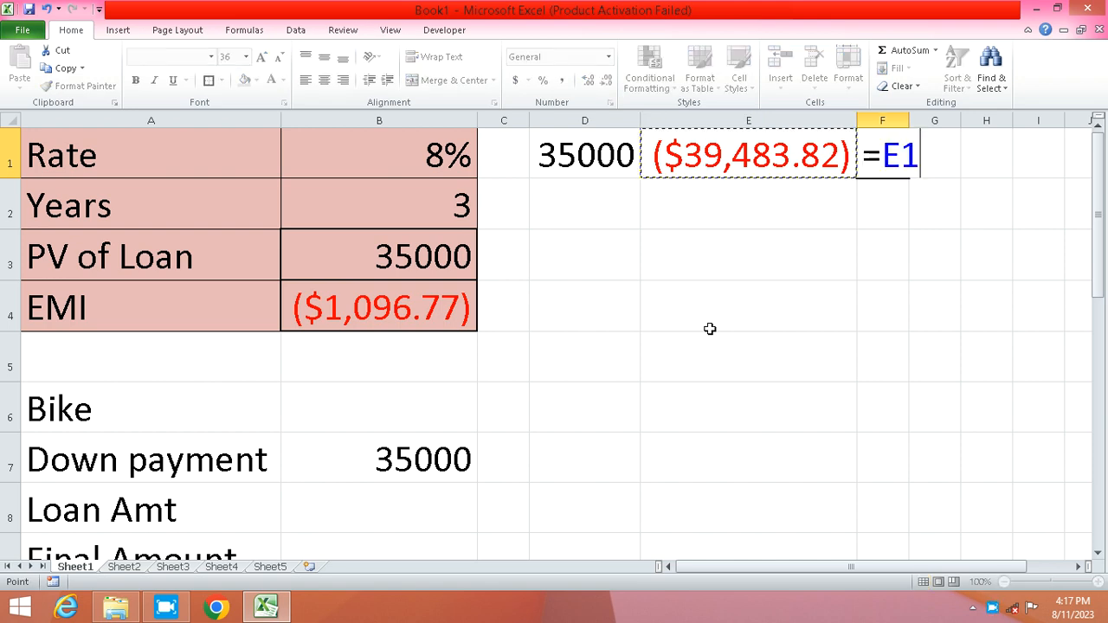
text(+)
key(Left)
key(Left)
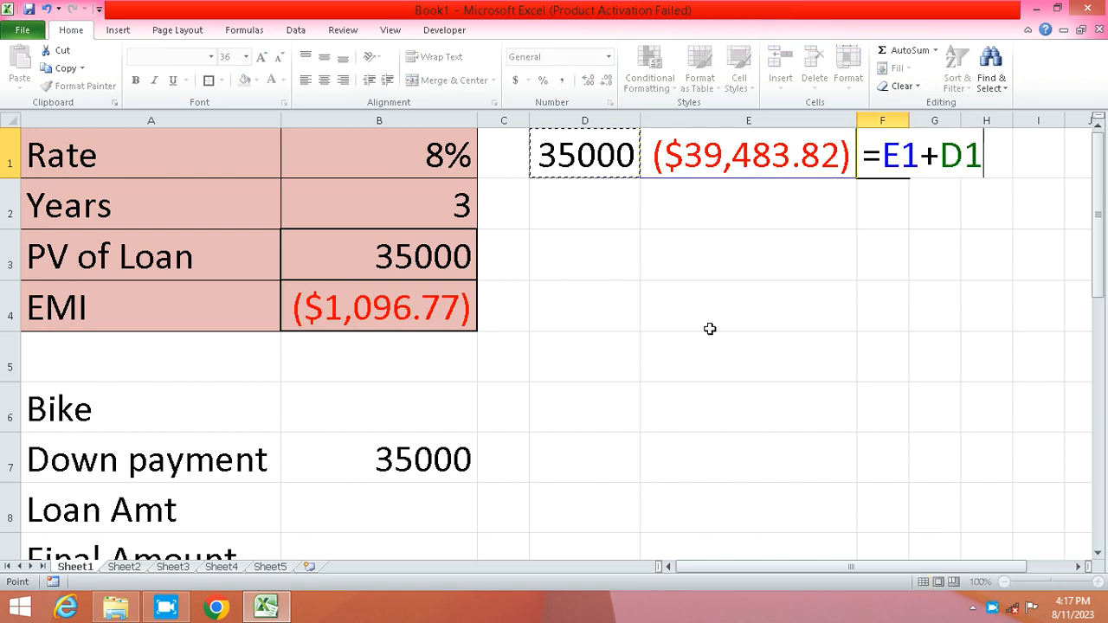
key(Return)
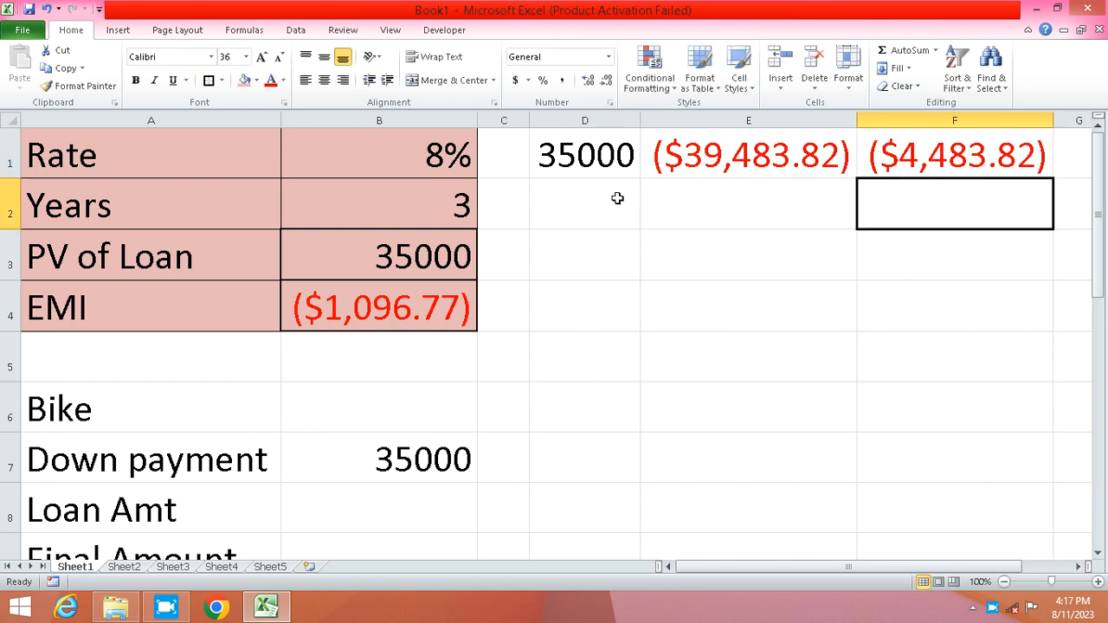
click(587, 156)
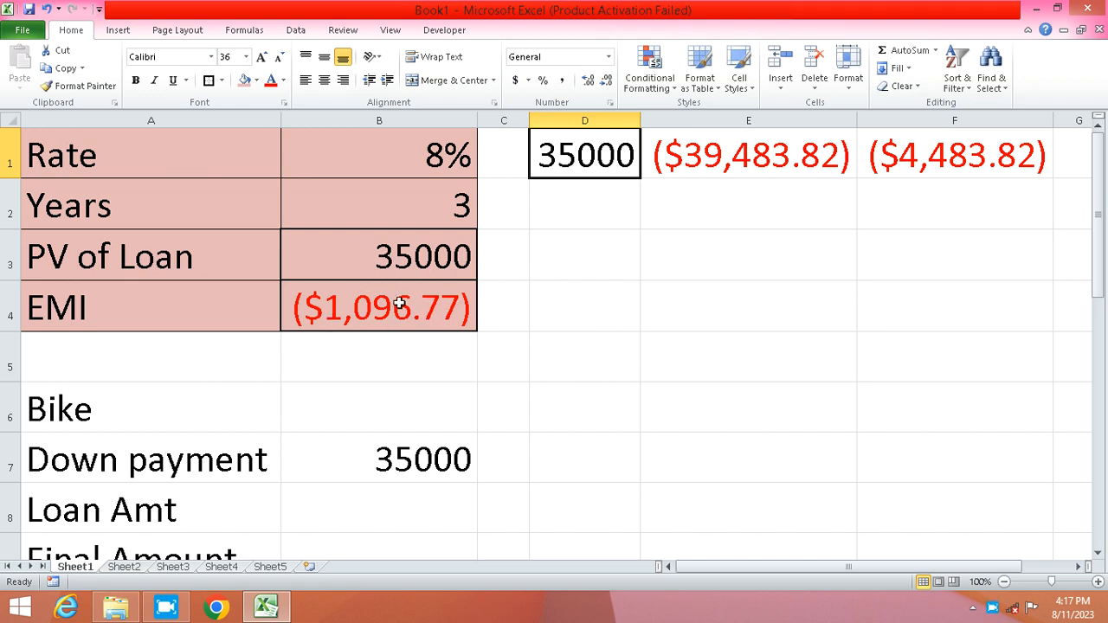
click(689, 147)
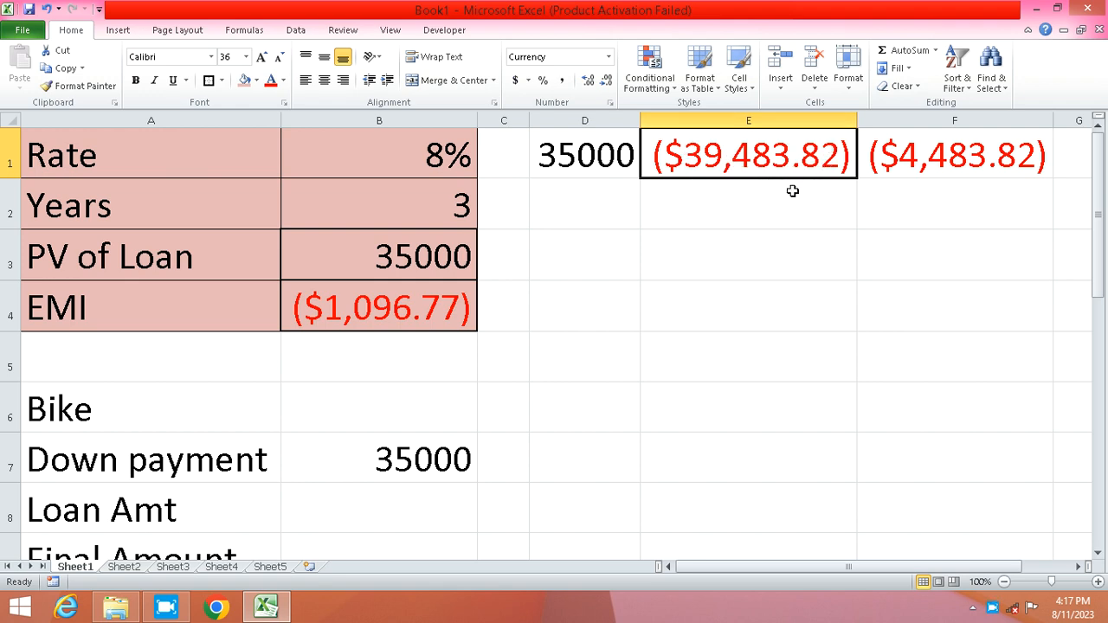
click(957, 149)
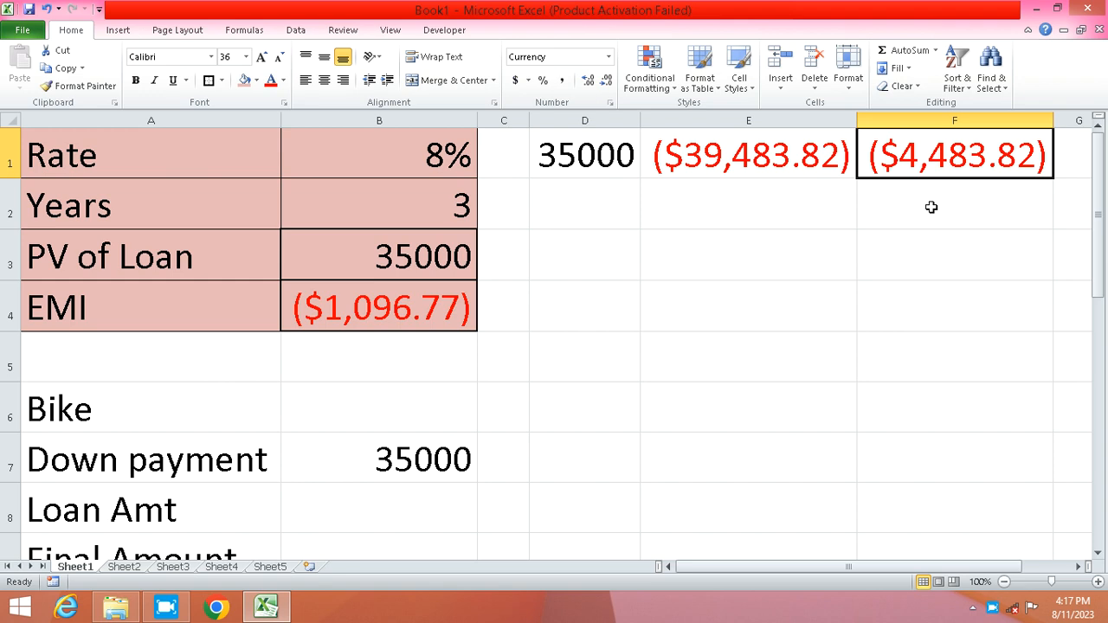
Fill the Loan Amt cell B8 with a reference to the total repayment, =E1.
click(413, 512)
text(=)
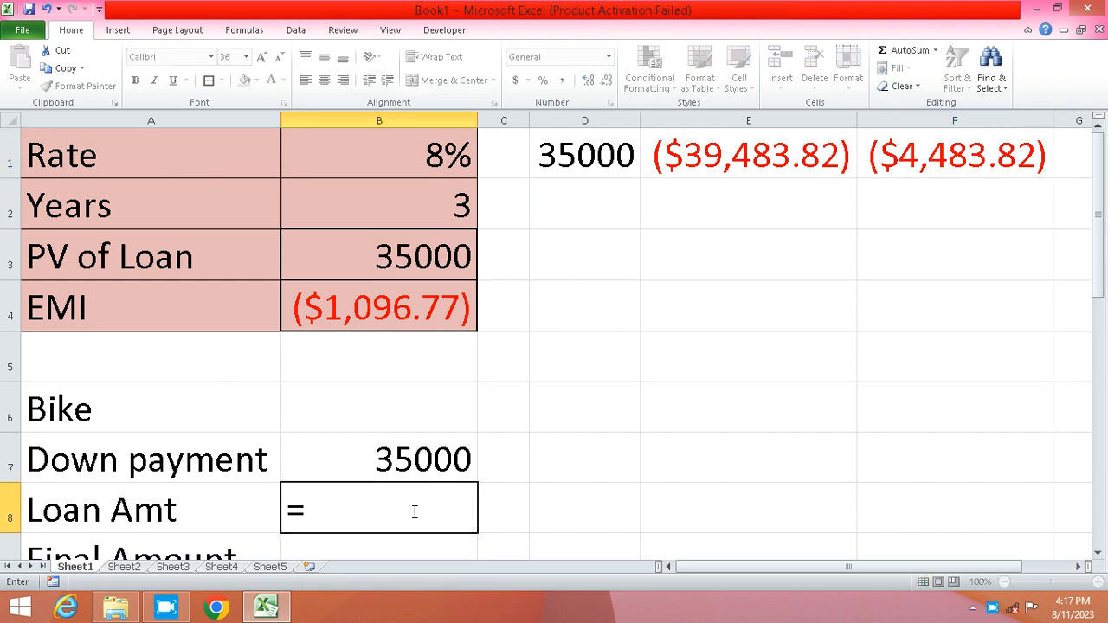
key(Up)
key(Up)
key(Up)
key(Up)
key(Up)
key(Up)
key(Right)
key(Right)
key(Up)
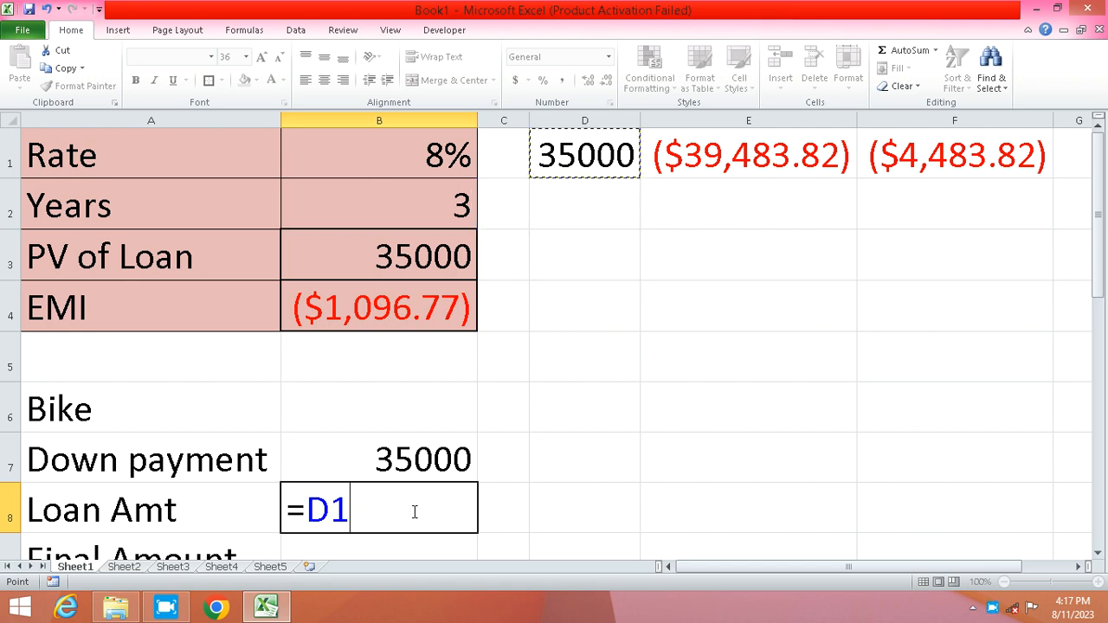
key(Right)
key(Return)
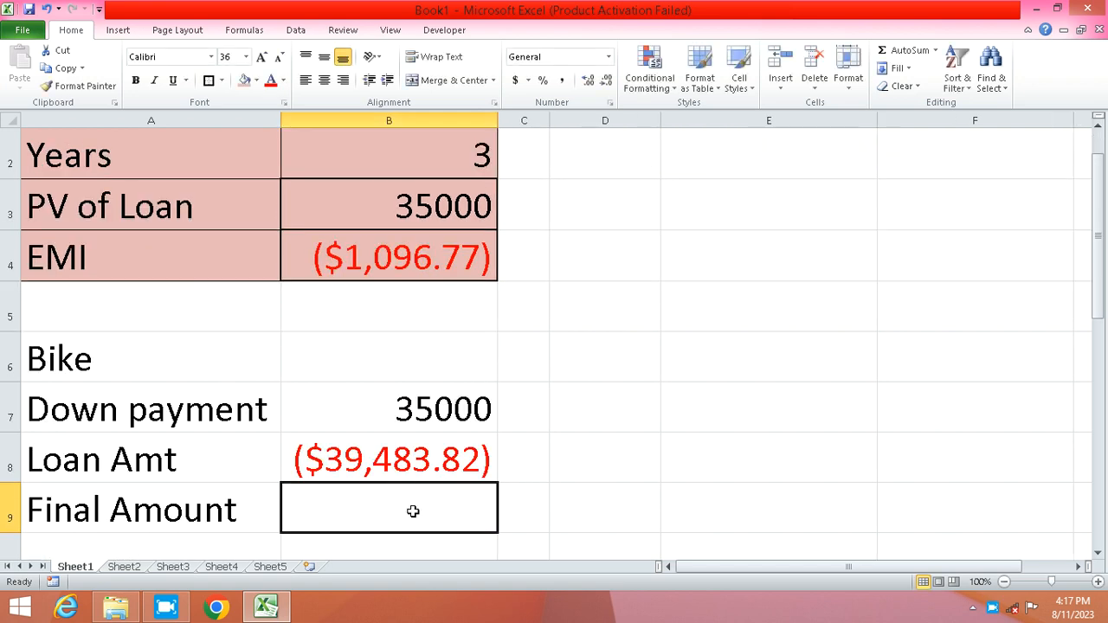
Calculate the Final Amount in cell B9 by subtracting the down payment from the loan amount, =B8-B7.
text(=)
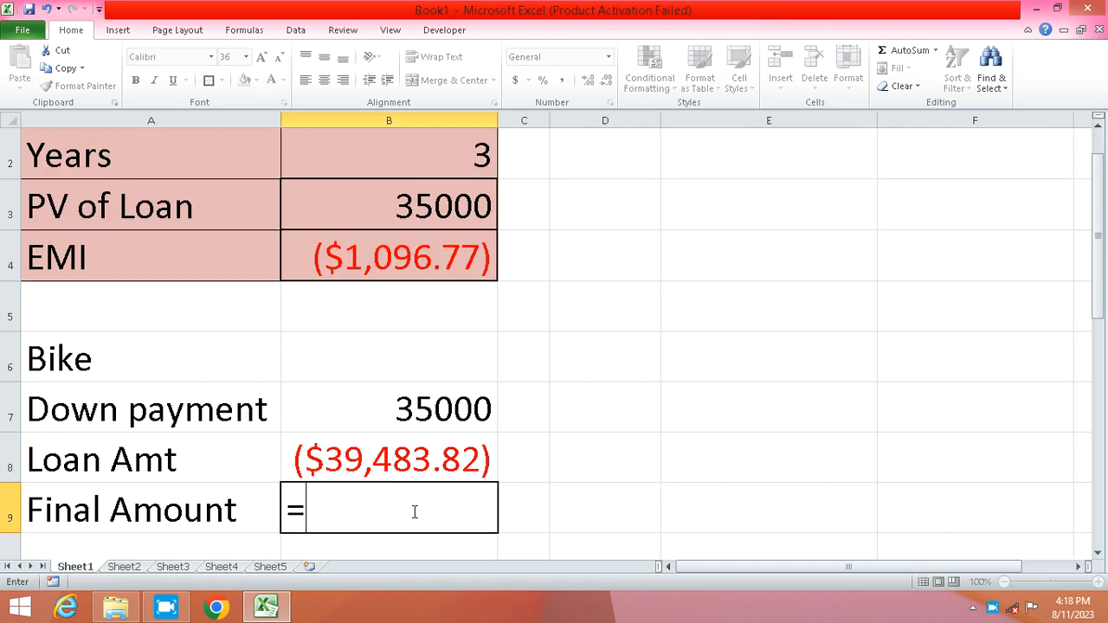
click(399, 463)
text(-)
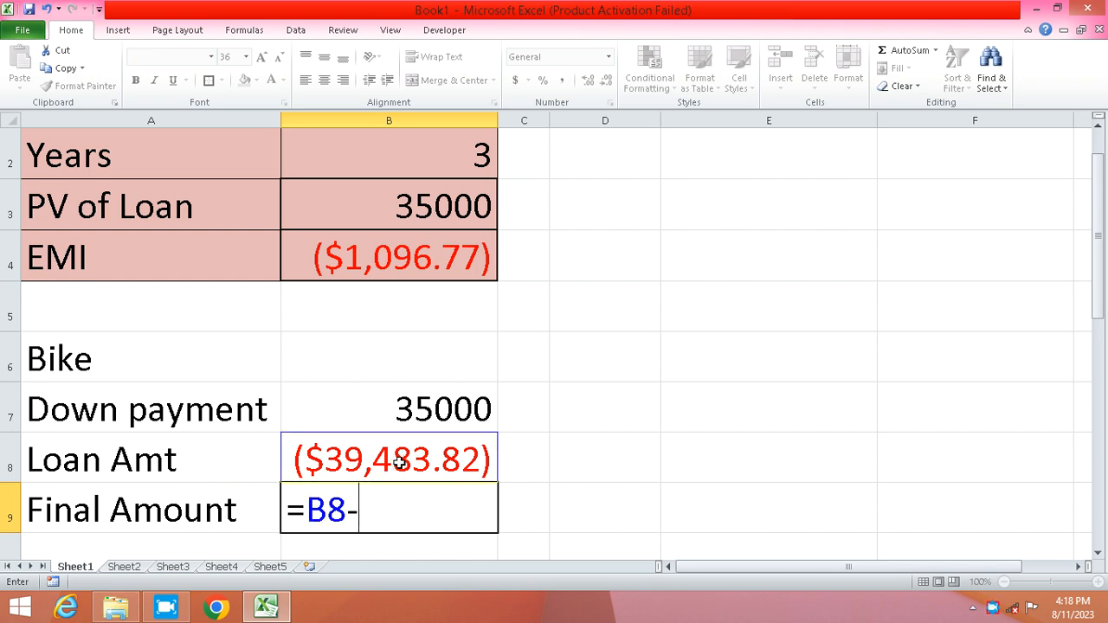
click(402, 414)
key(Return)
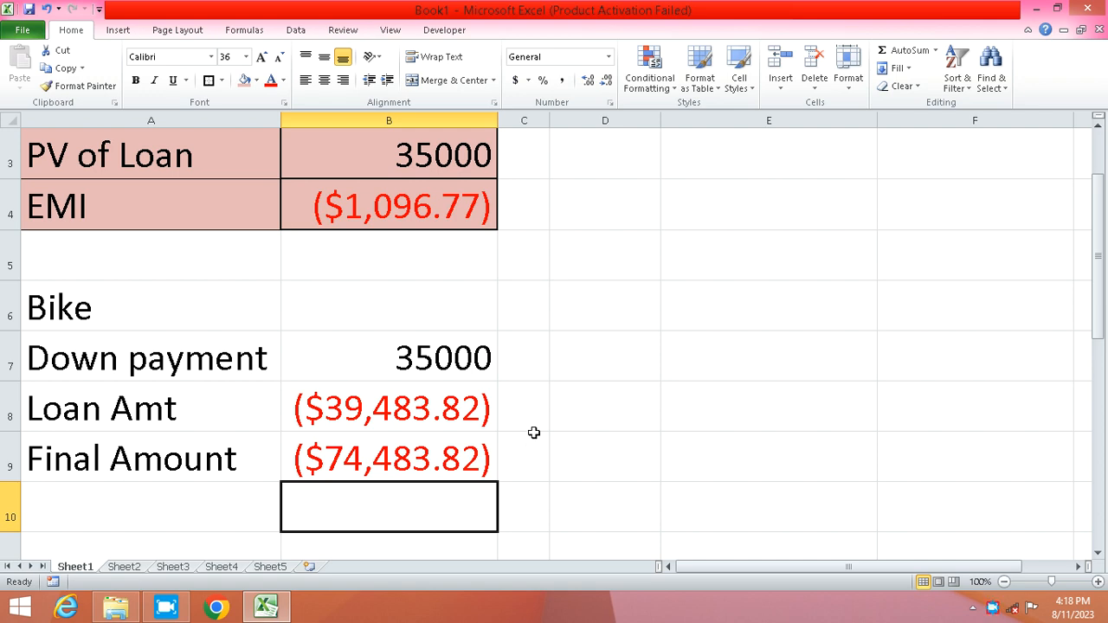
Calculate the monthly EMI in cell D4 with literal values using the formula =PMT(8%/12,3*12,35000).
key(Up)
key(Up)
key(Up)
key(Up)
key(Up)
key(Up)
key(Up)
key(Up)
key(Up)
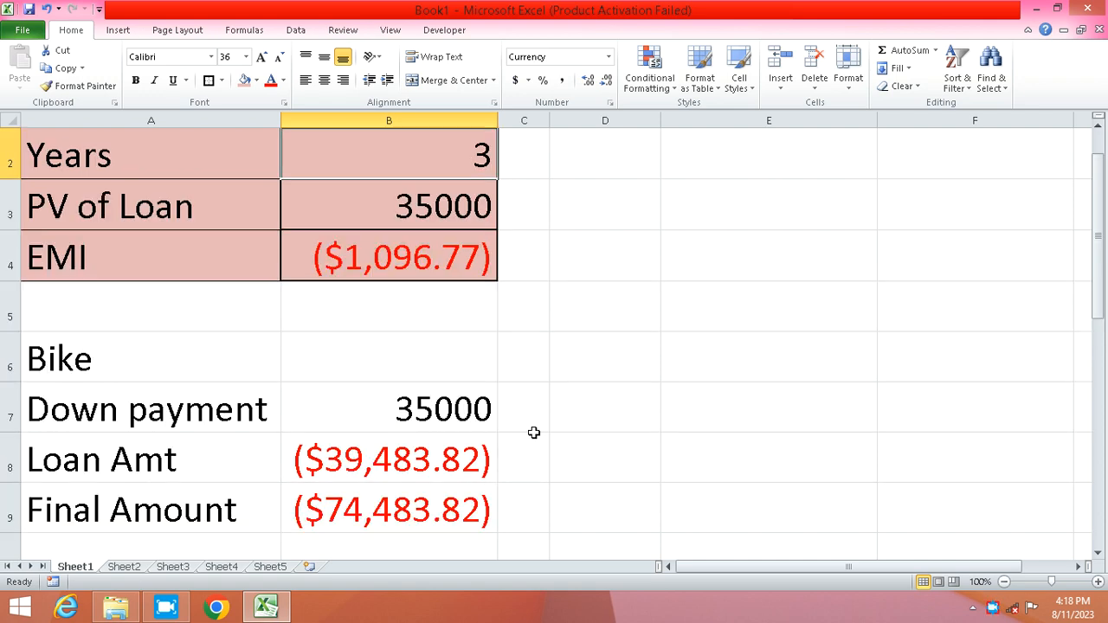
key(Down)
key(Down)
key(Down)
key(Right)
key(Right)
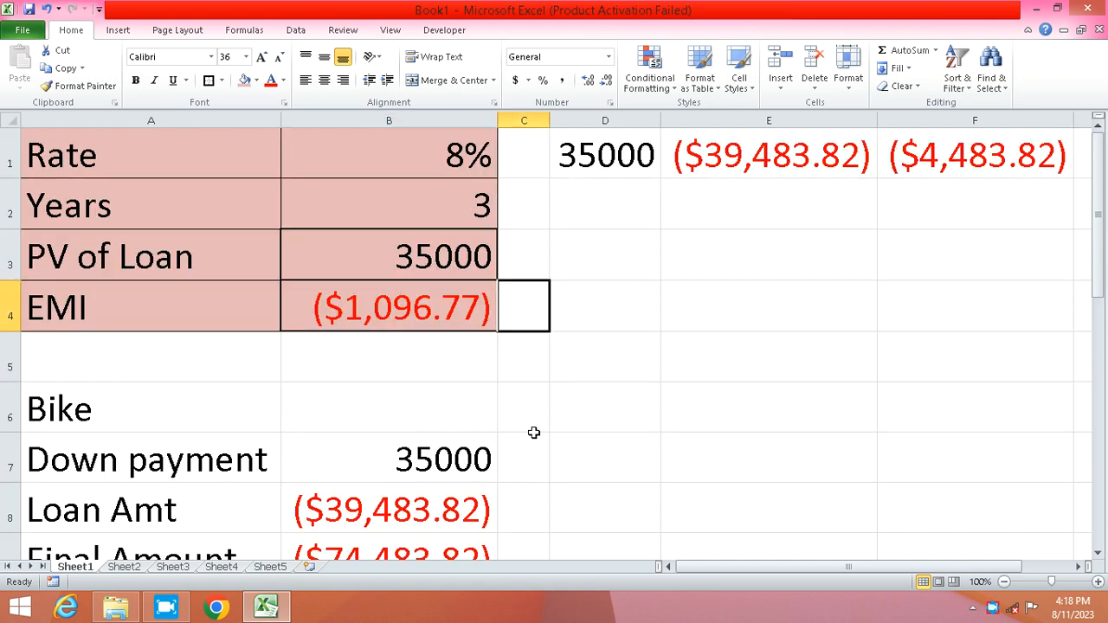
text(=)
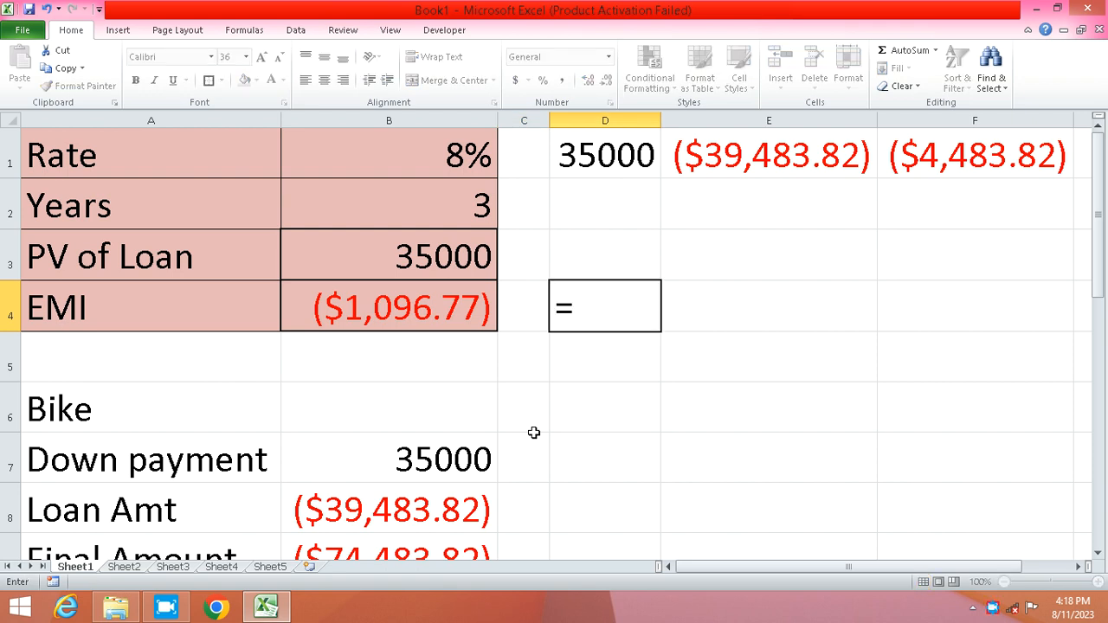
text(pmt()
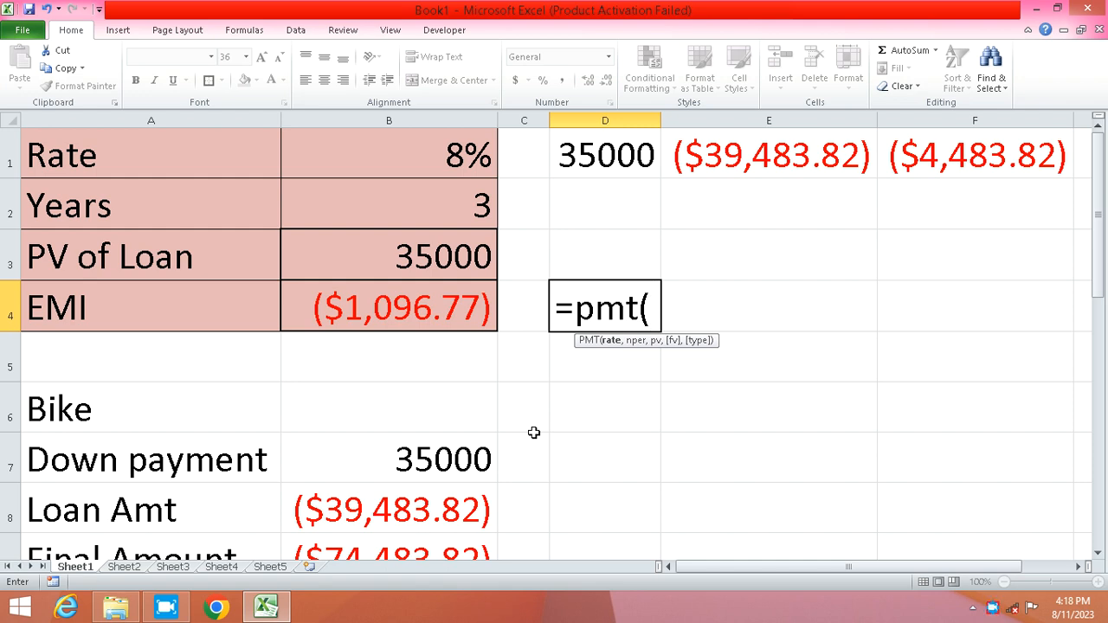
text(8%)
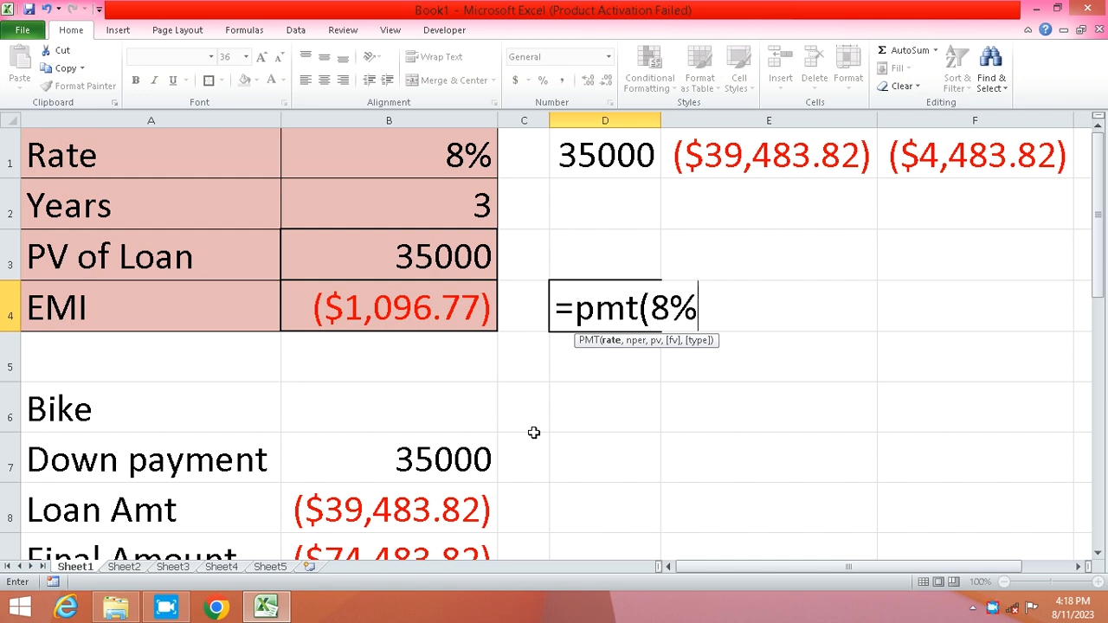
text(/12)
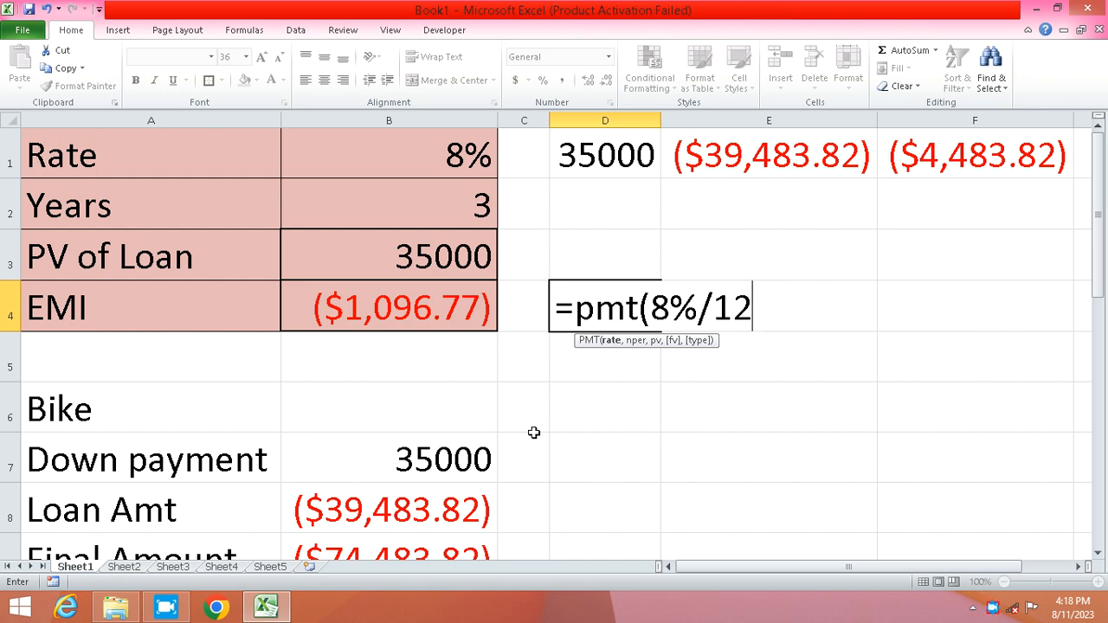
text(,)
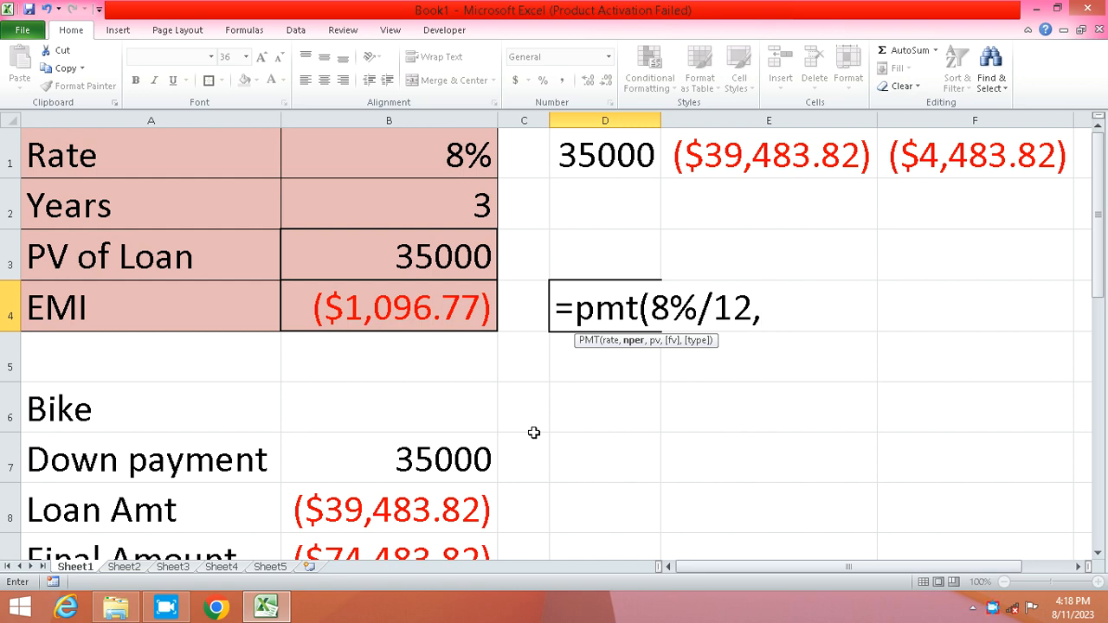
text(3*12)
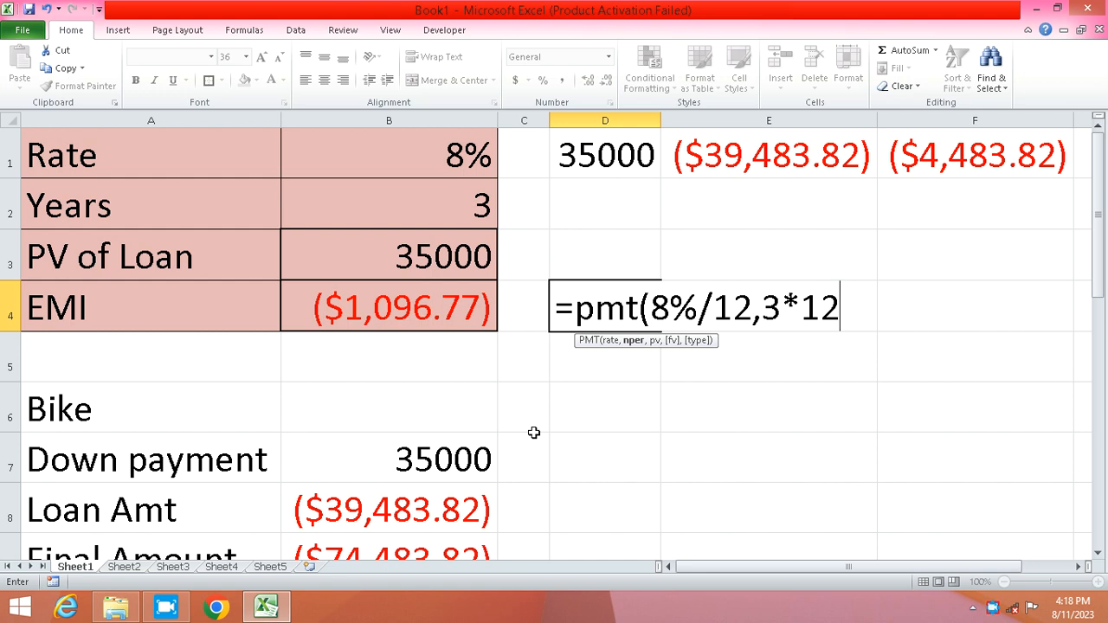
text(,)
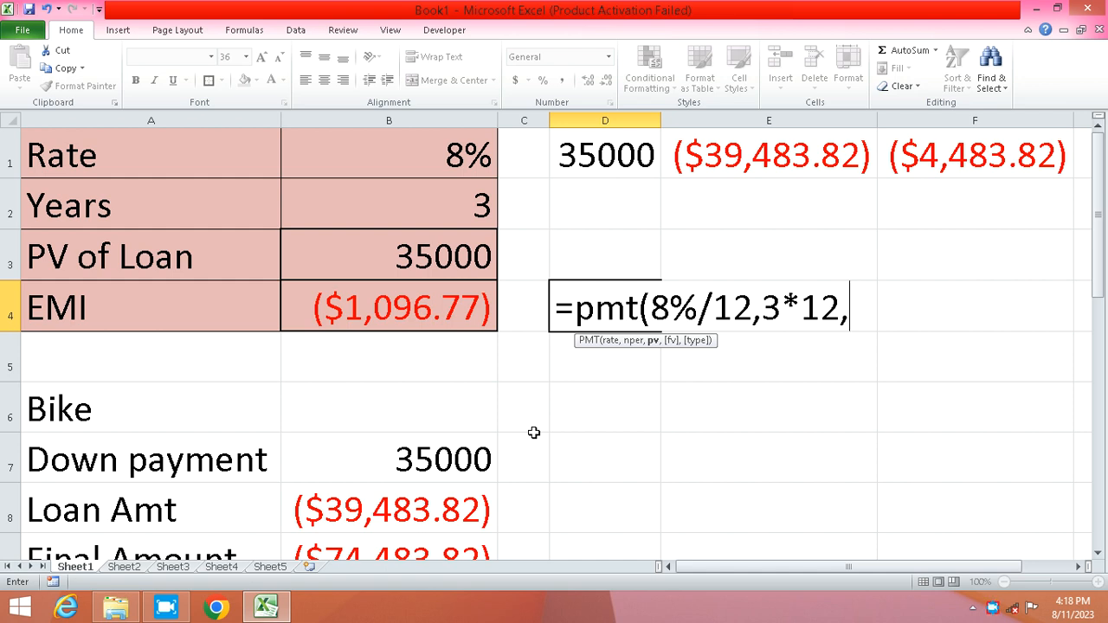
text(3)
text(000)
key(Return)
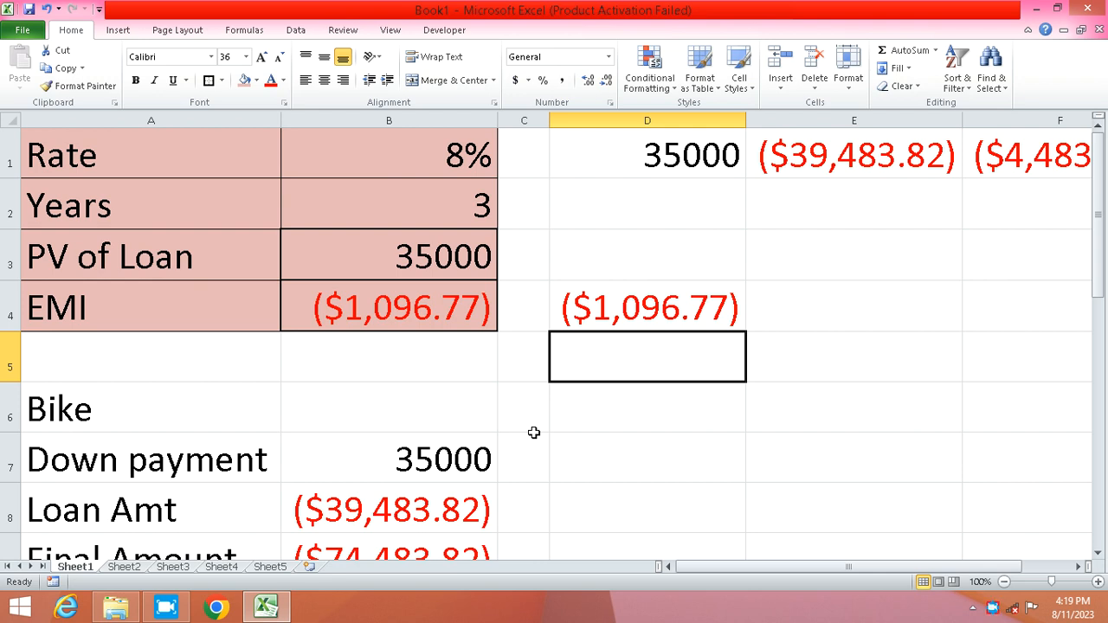
Calculate the EMI for payments at the beginning of the period in cell E4 with =PMT(8%/12,3*12,35000,,1).
key(Up)
key(Right)
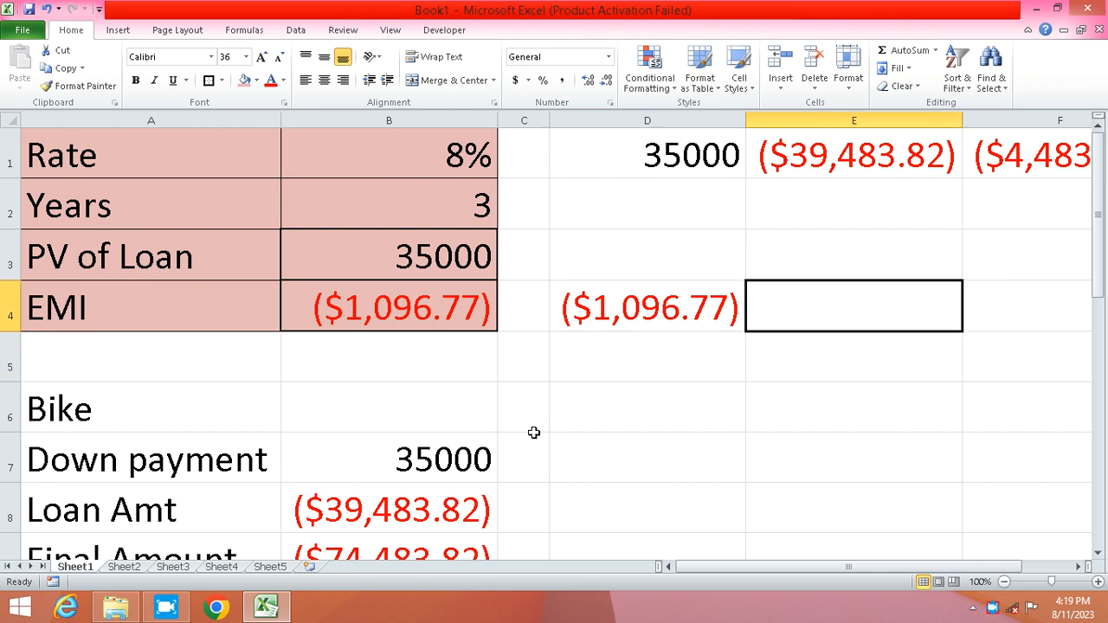
text(=pmt()
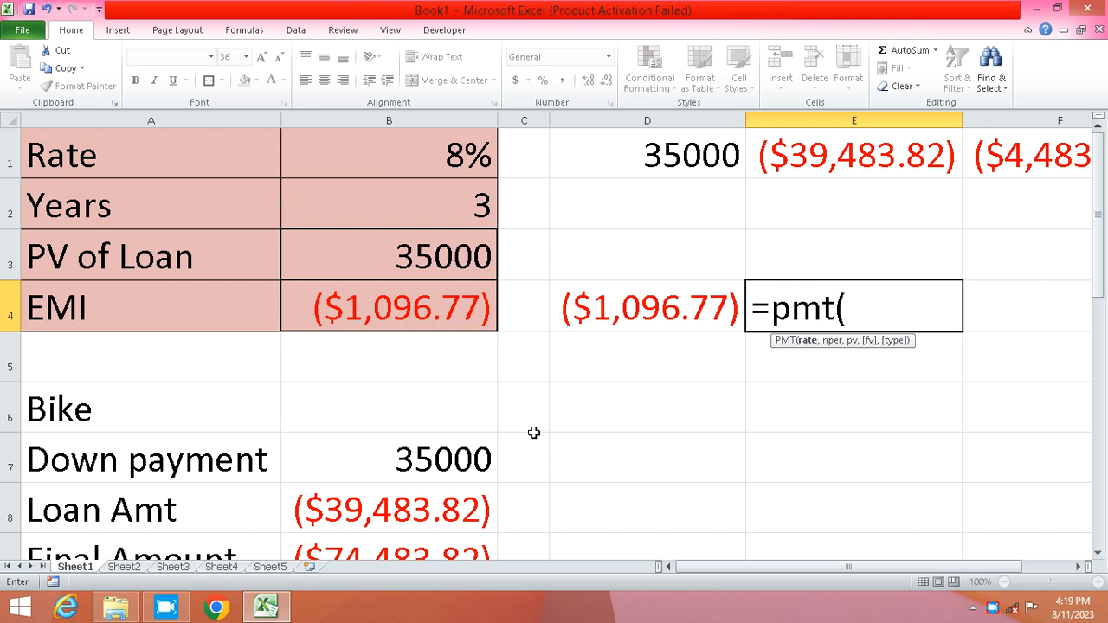
text(8%)
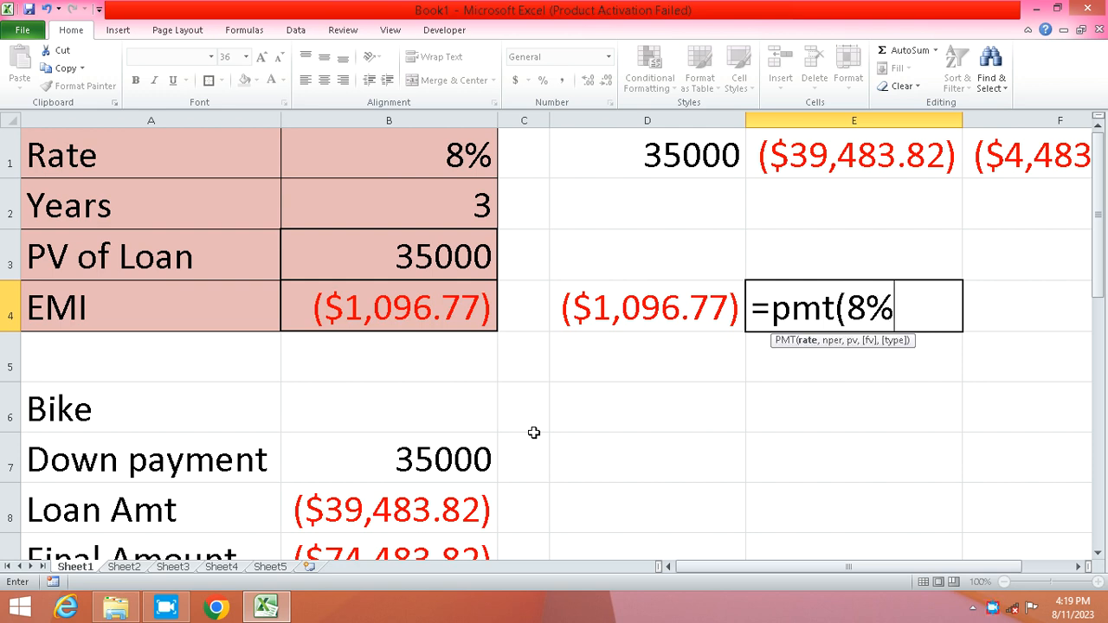
text(/12)
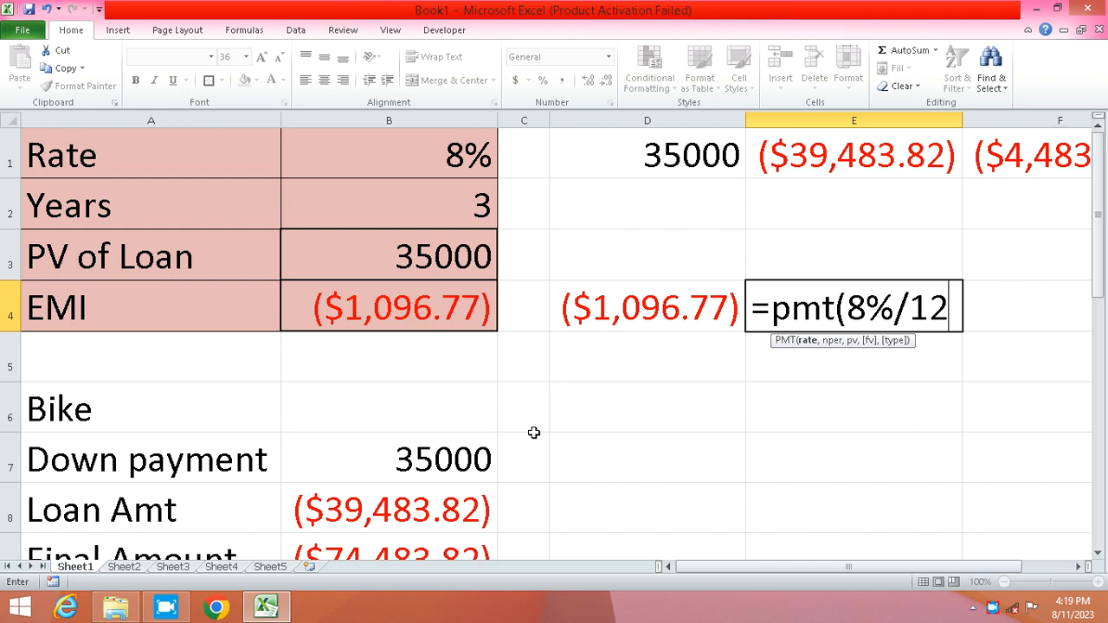
text(,3*12)
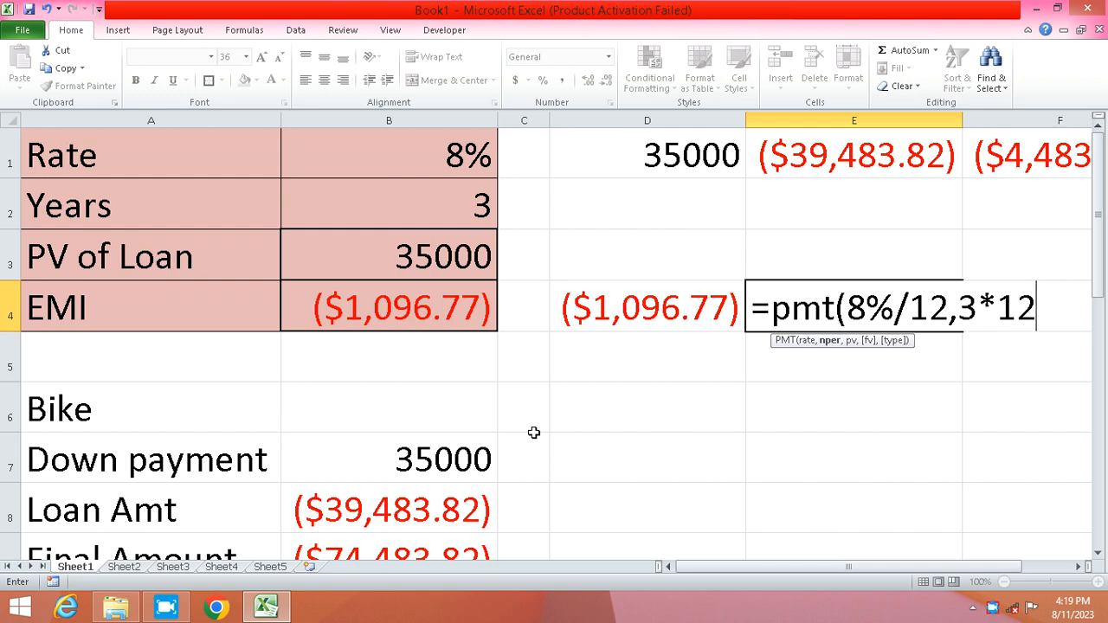
text(,)
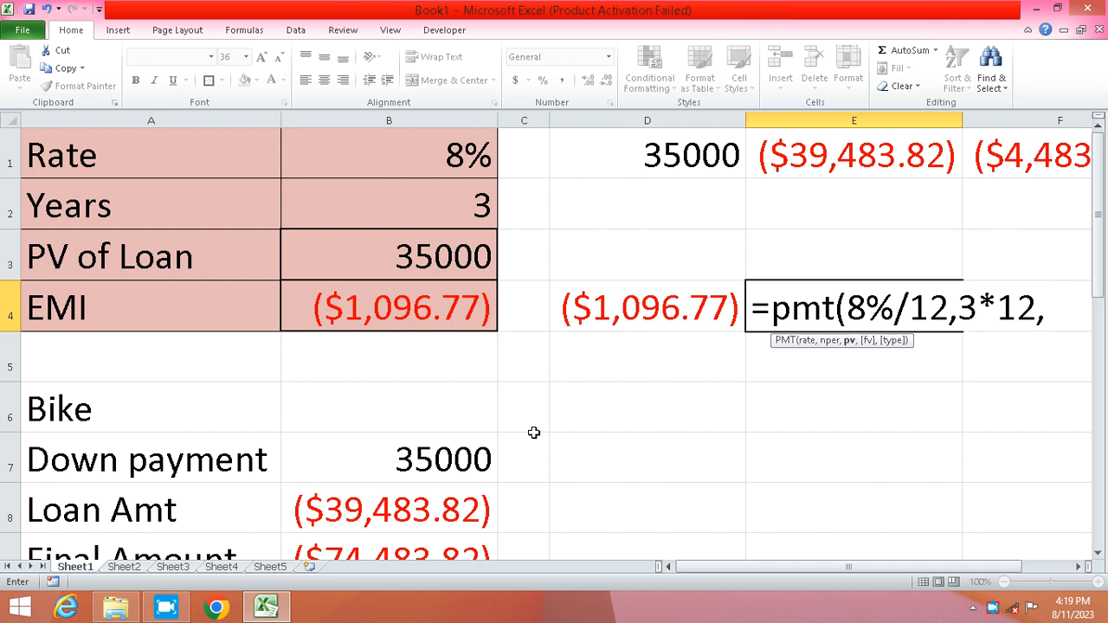
text(35000)
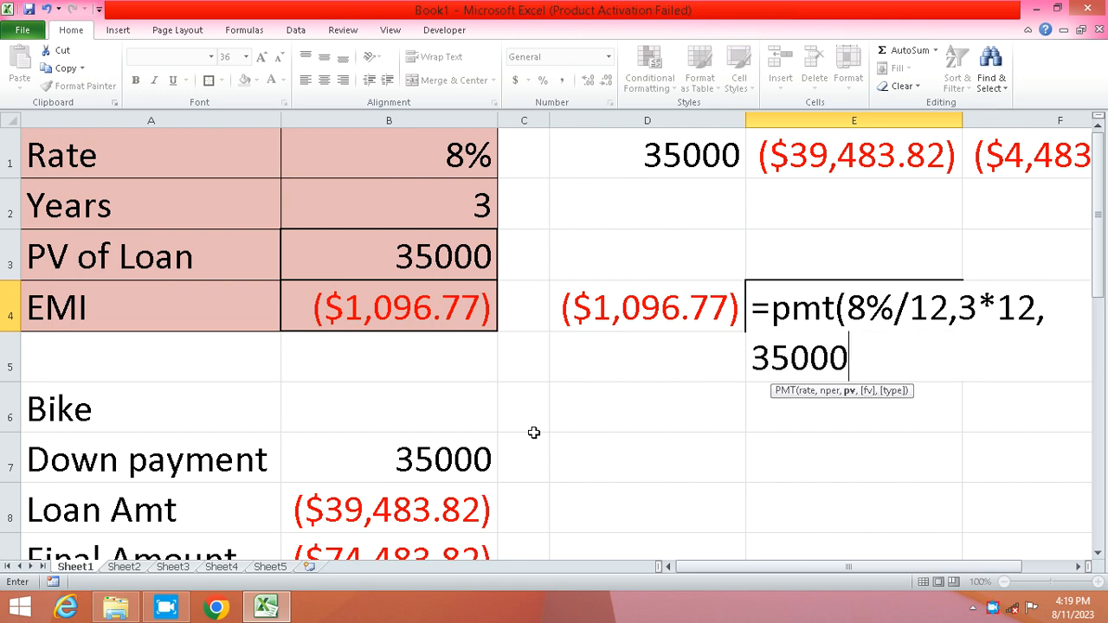
text(,,)
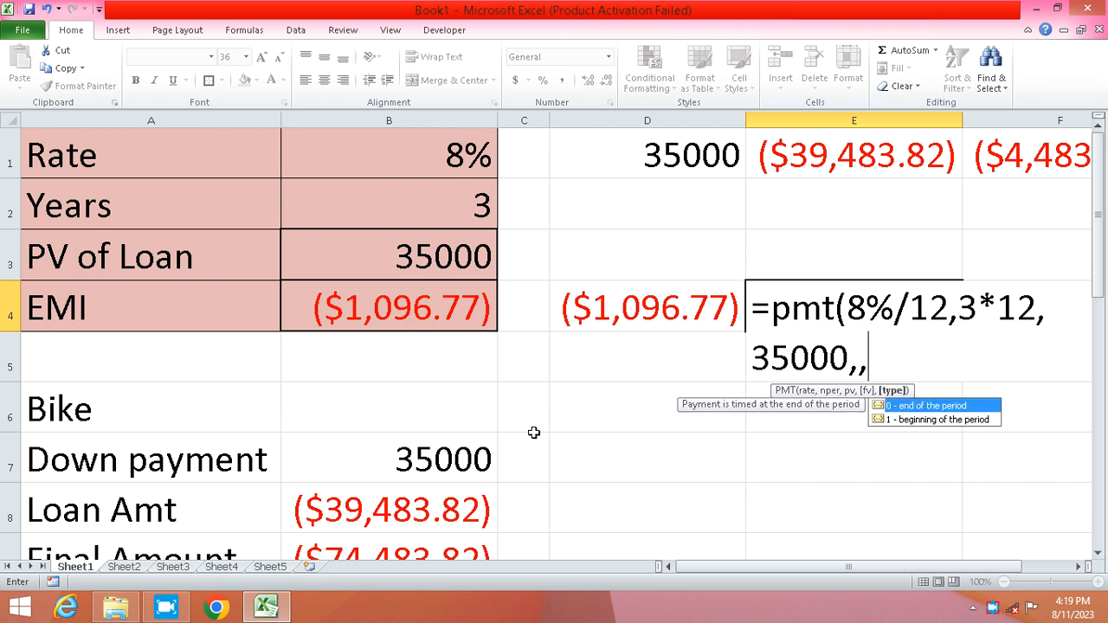
text(1)
key(Return)
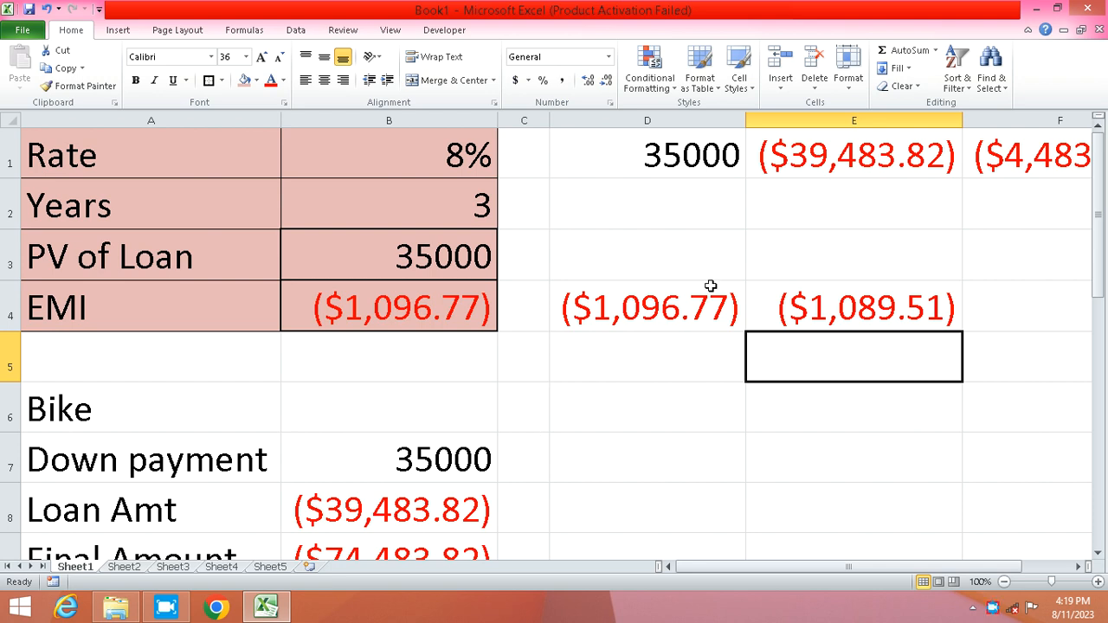
Change the type argument of the PMT formula in cell E4 to 0, for payments at the end of the period.
double_click(818, 307)
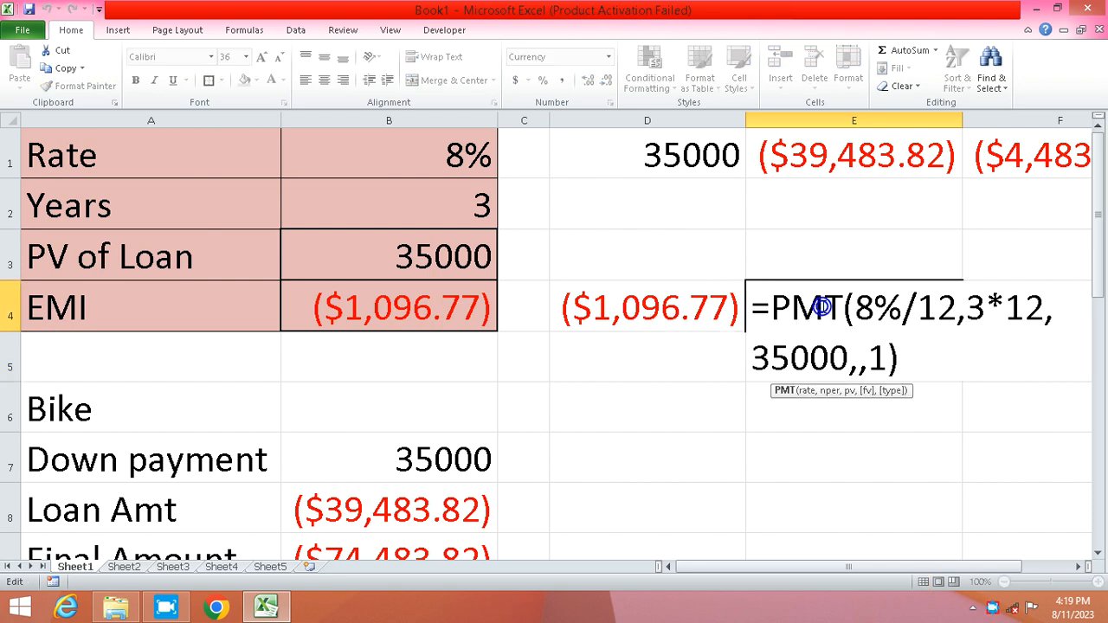
click(913, 350)
key(BackSpace)
key(BackSpace)
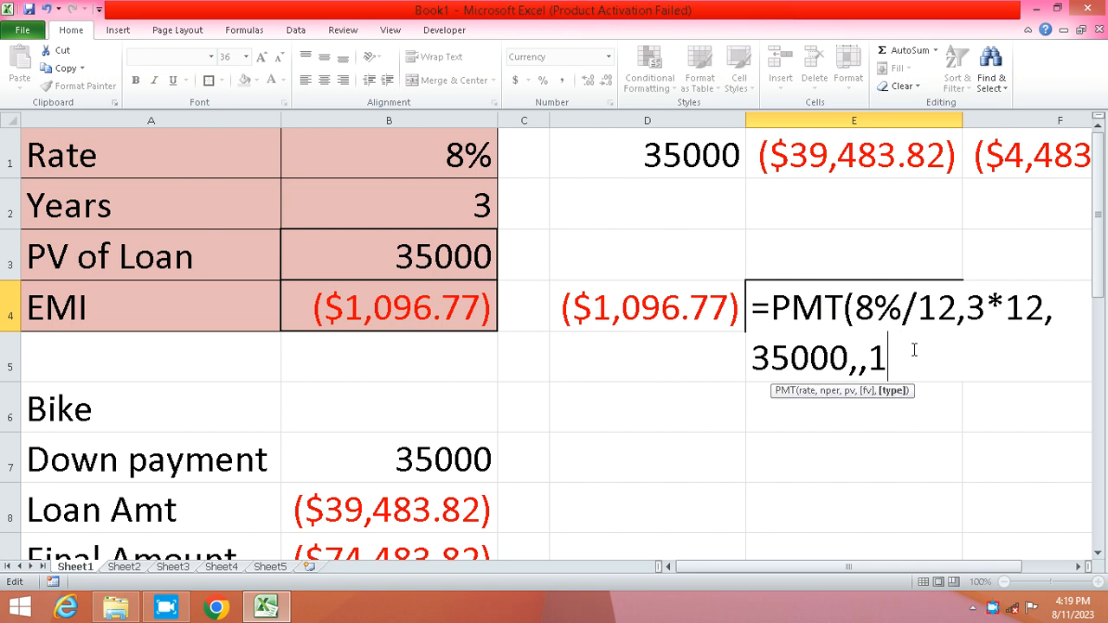
text(0)
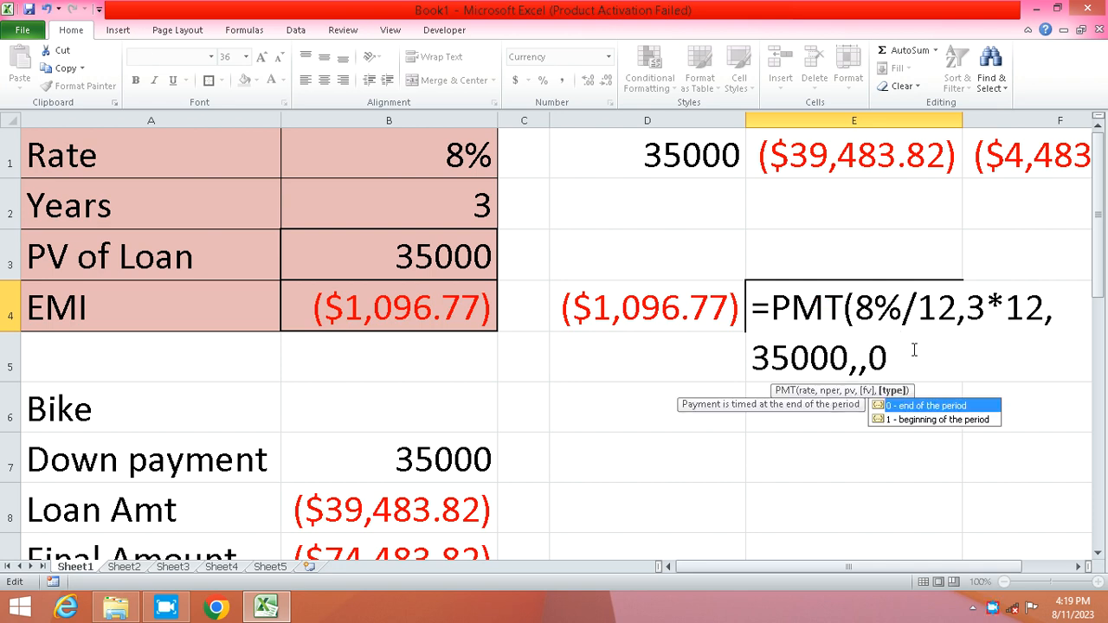
key(Return)
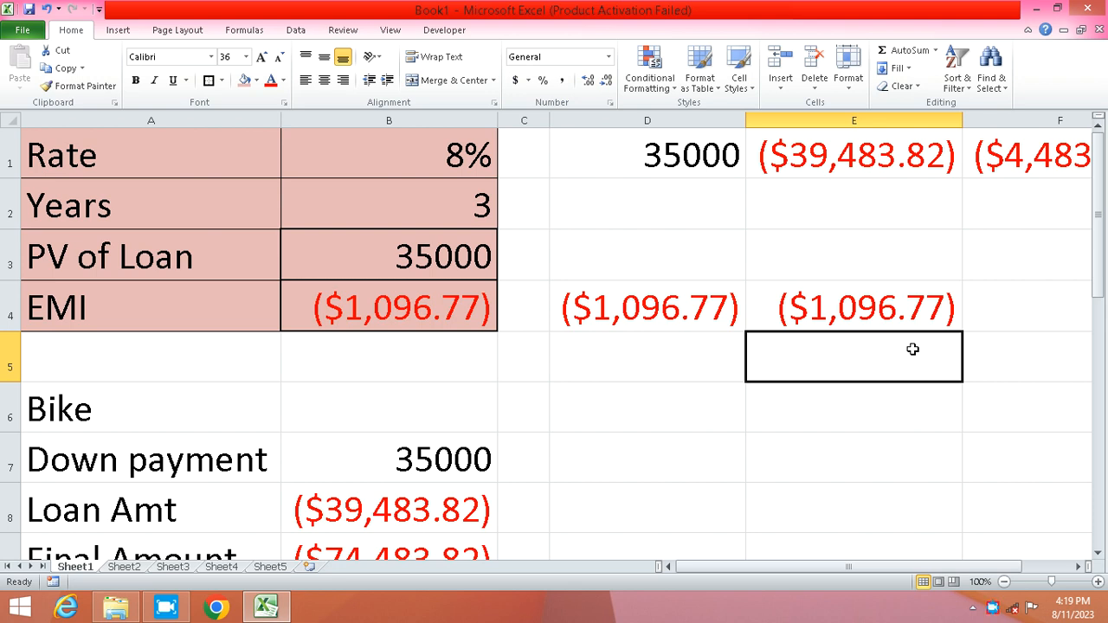
Review the EMI results in row 4 and the loan, repayment and interest figures in row 1.
key(Up)
key(Up)
key(Up)
key(Up)
key(Down)
key(Down)
key(Down)
key(Down)
key(Left)
key(Up)
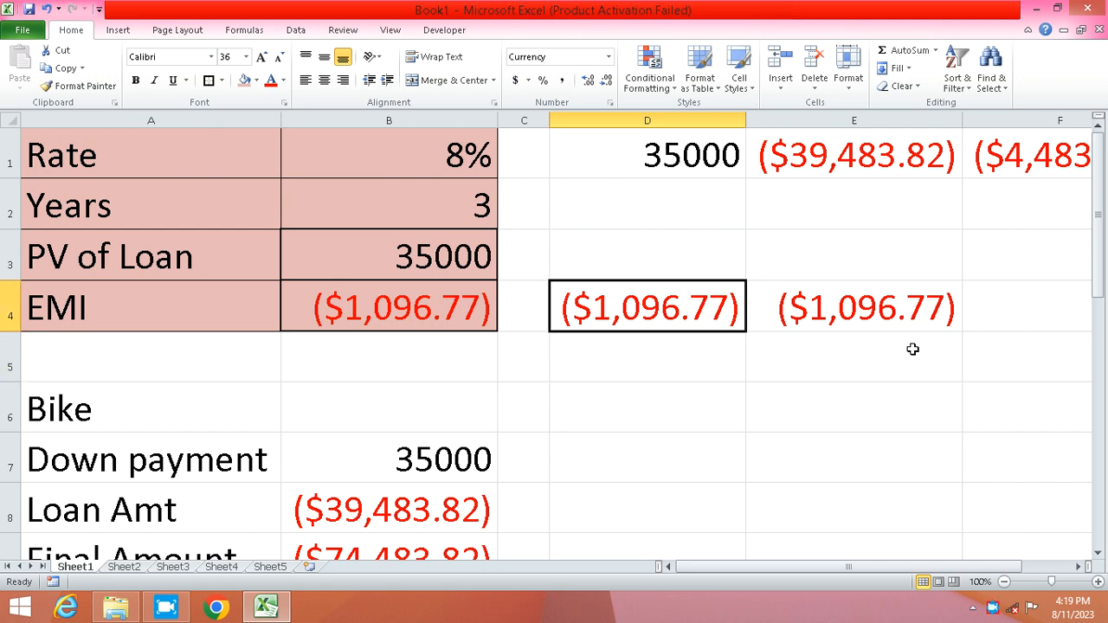
key(Up)
key(Up)
key(Up)
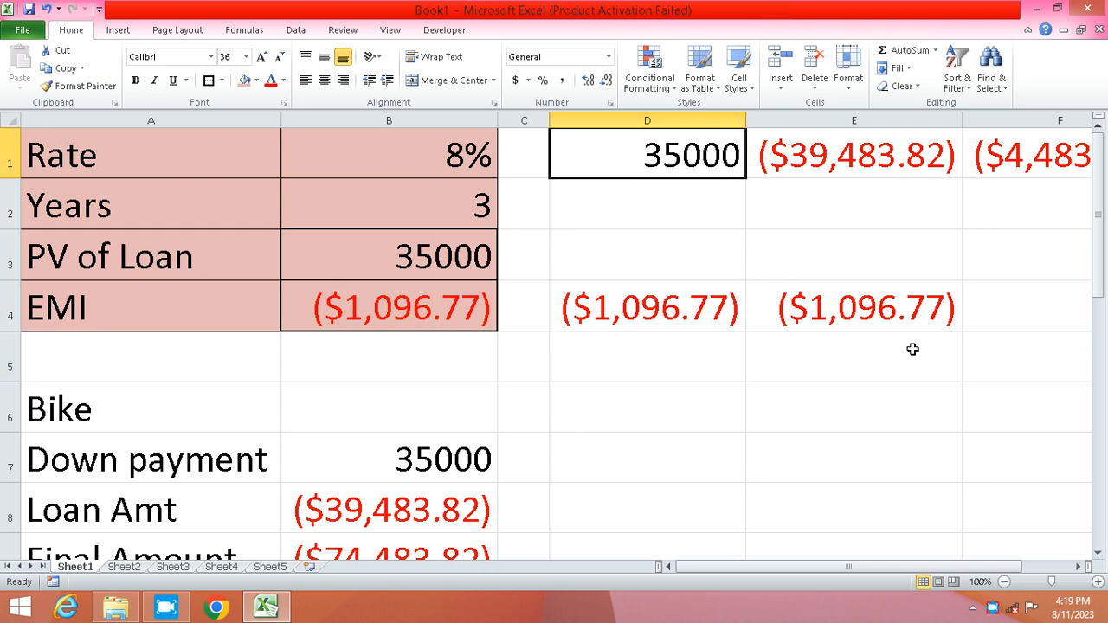
key(Right)
key(Right)
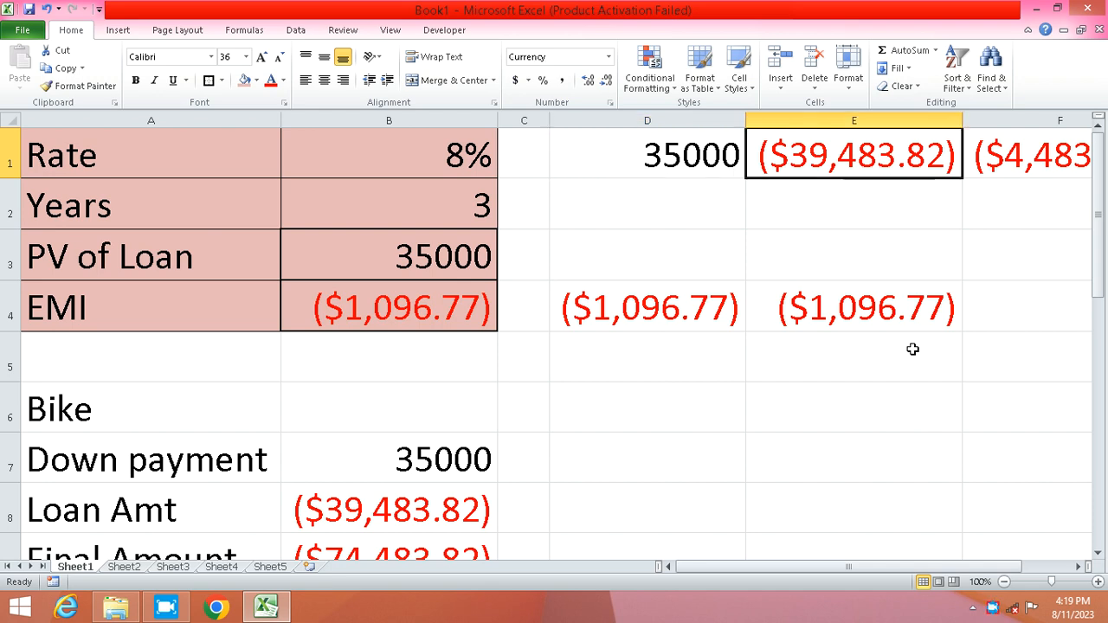
key(Left)
key(Left)
key(Left)
key(Left)
key(Left)
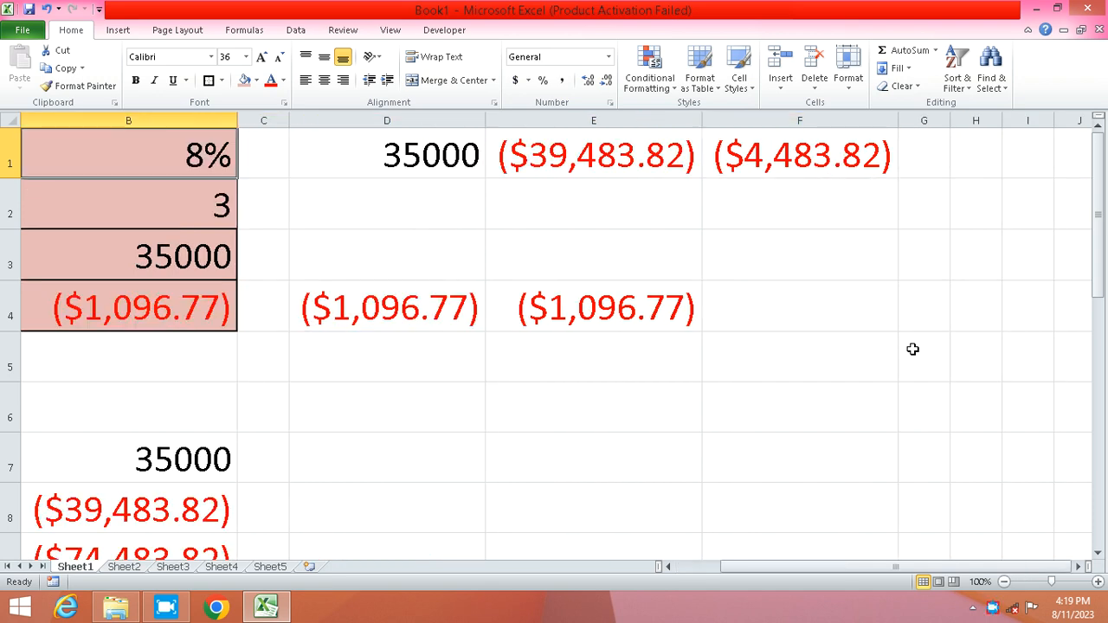
Begin a PPMT formula in cell D6 with the monthly rate 8%/12 as its first argument.
key(Down)
key(Down)
key(Down)
key(Down)
key(Down)
key(Down)
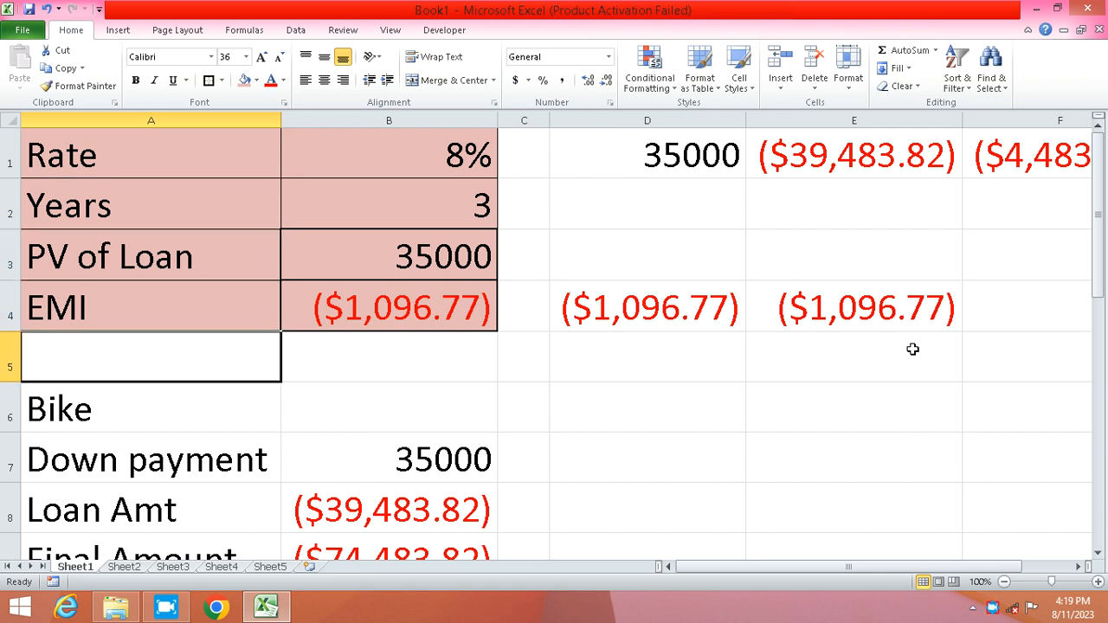
key(Right)
key(Right)
key(Right)
key(Up)
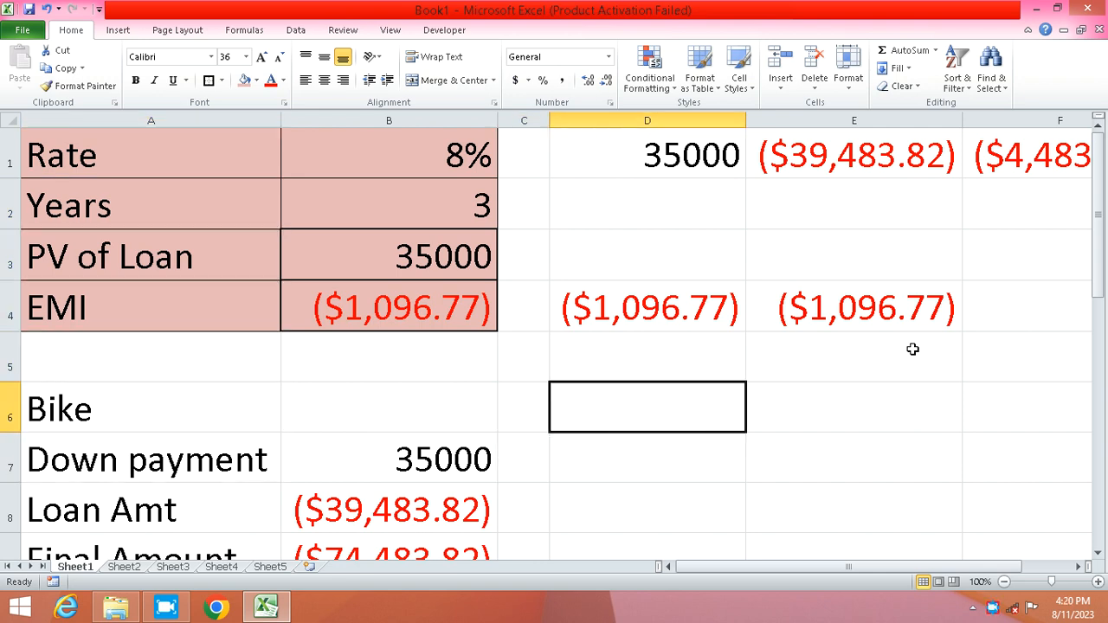
text(=ppmt()
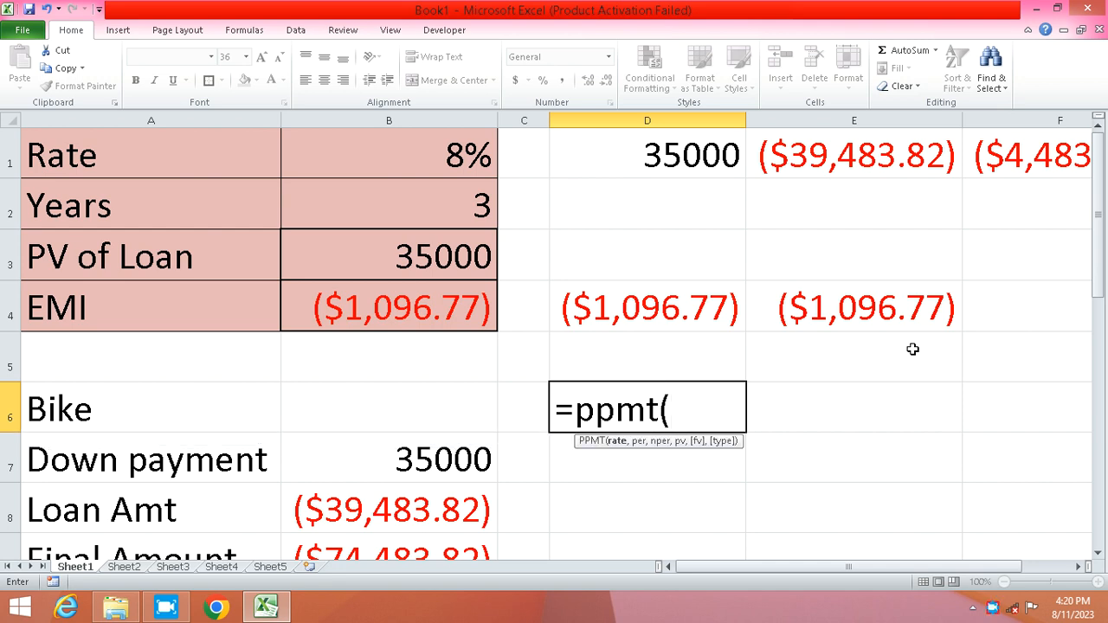
text(8%)
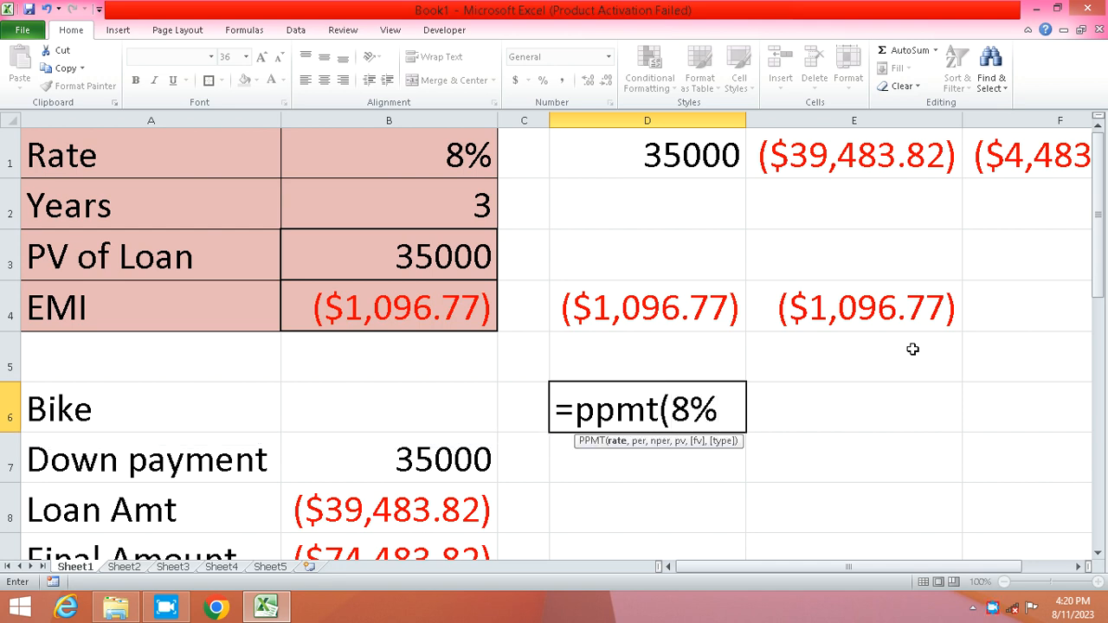
text(/12,)
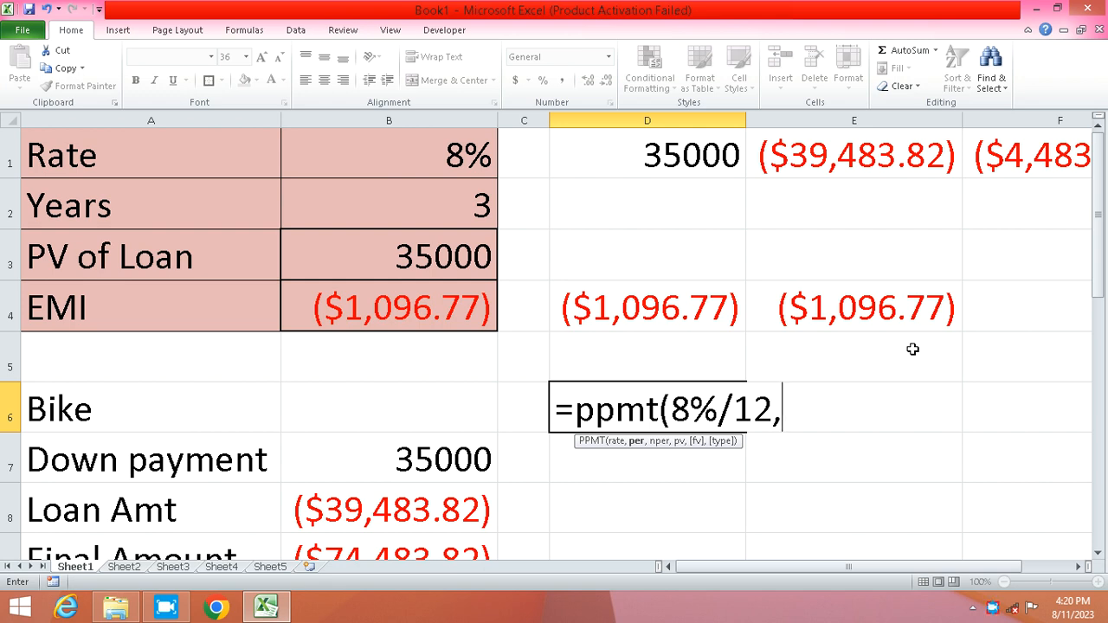
text(1)
text(0)
key(BackSpace)
key(BackSpace)
text(36)
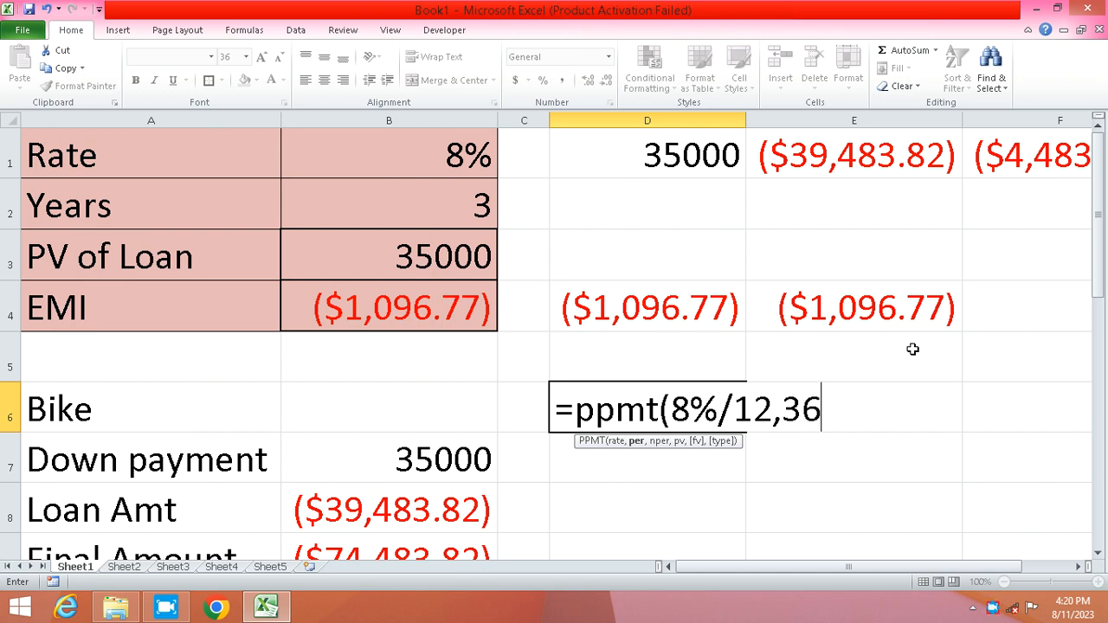
key(BackSpace)
key(BackSpace)
Complete the PPMT formula in cell D6 with period 1, 3*12 total payments and a present value of 35000.
text(1)
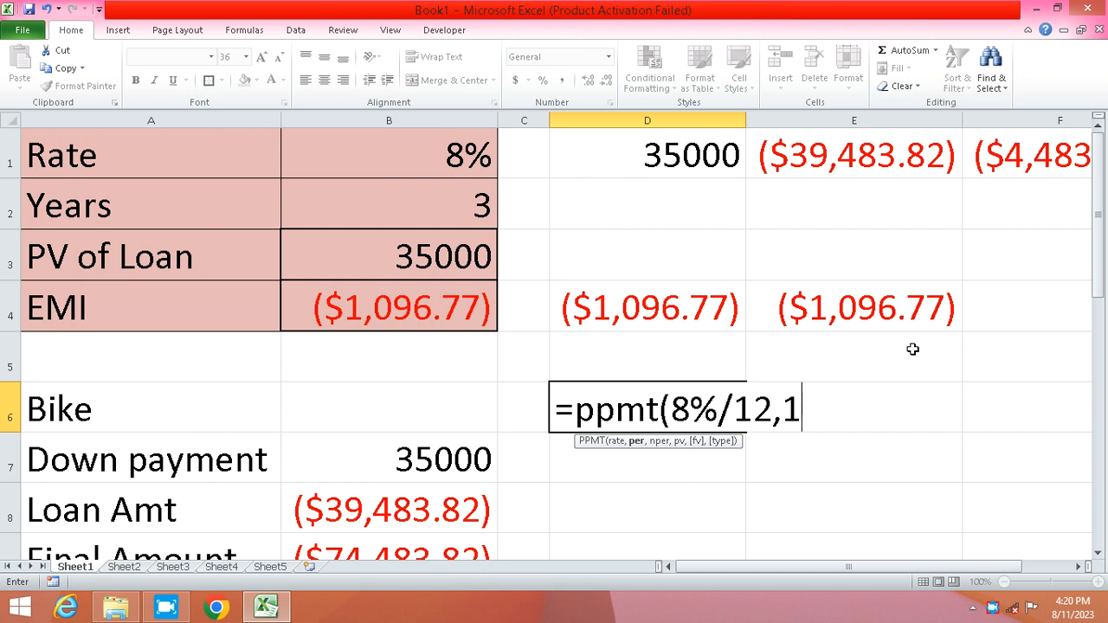
text(,)
text(3)
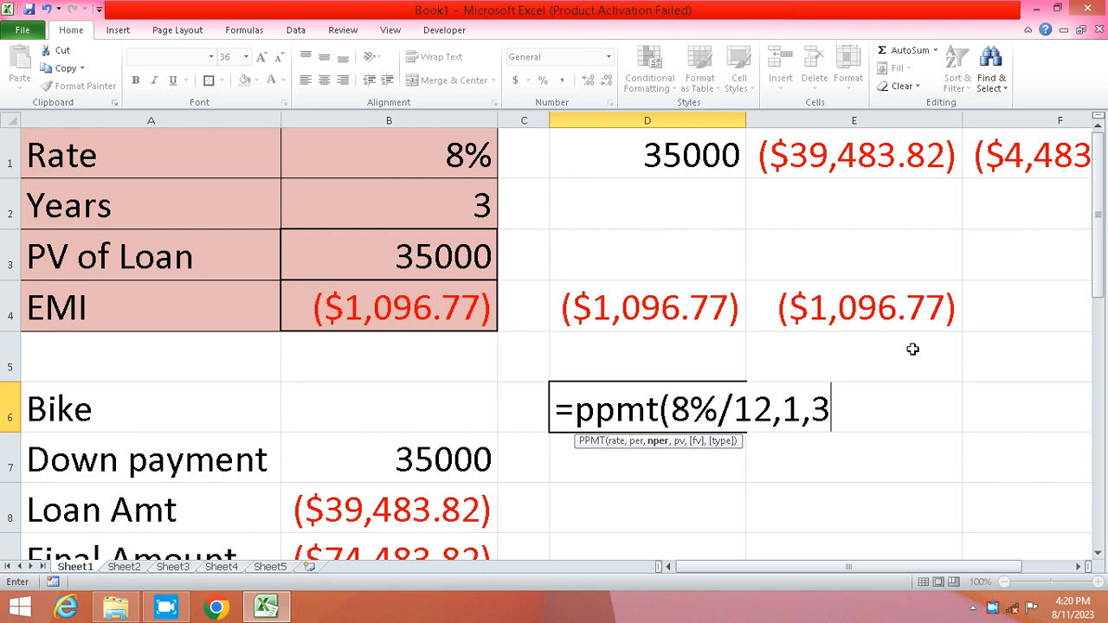
text(*12,35000)
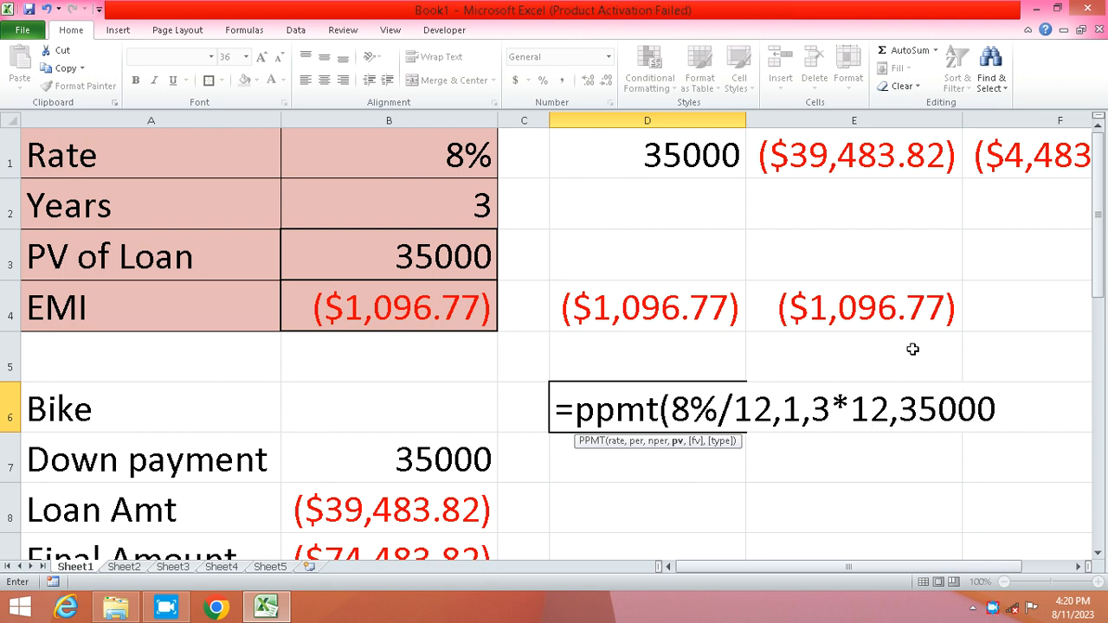
key(Return)
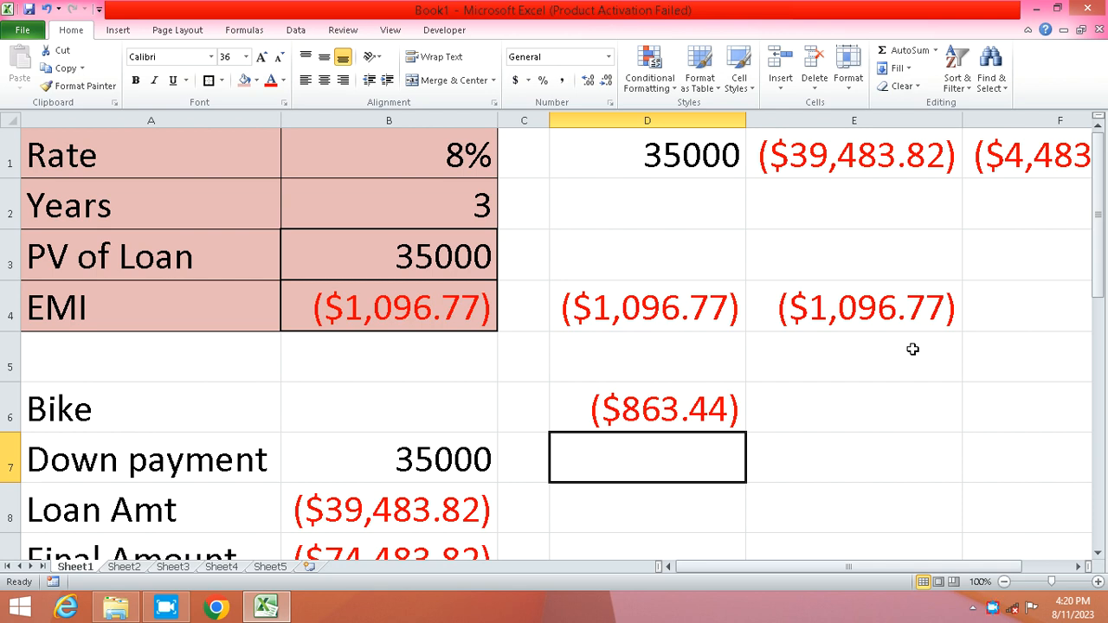
click(620, 314)
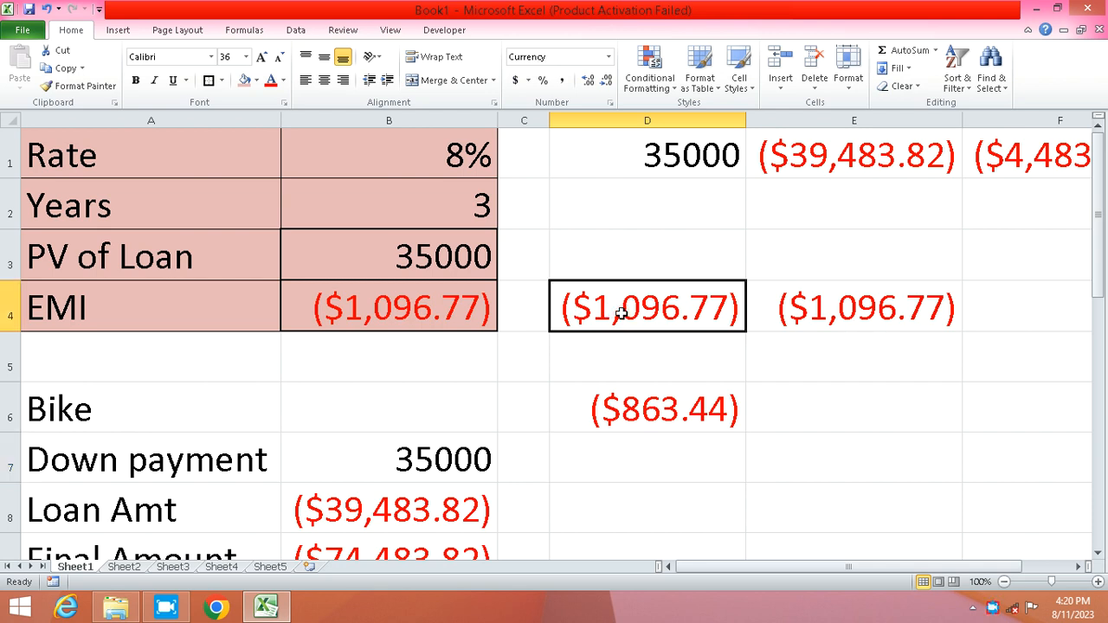
click(624, 400)
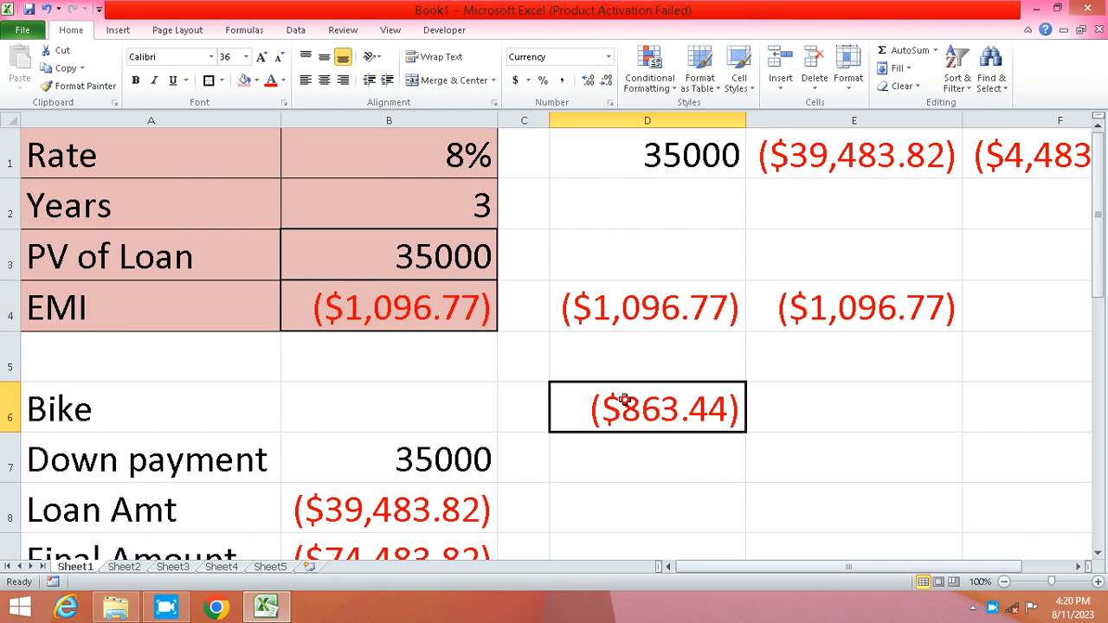
Calculate the interest portion of the first payment in cell E6 with =IPMT(8%/12,1,36,35000).
click(788, 412)
text(=)
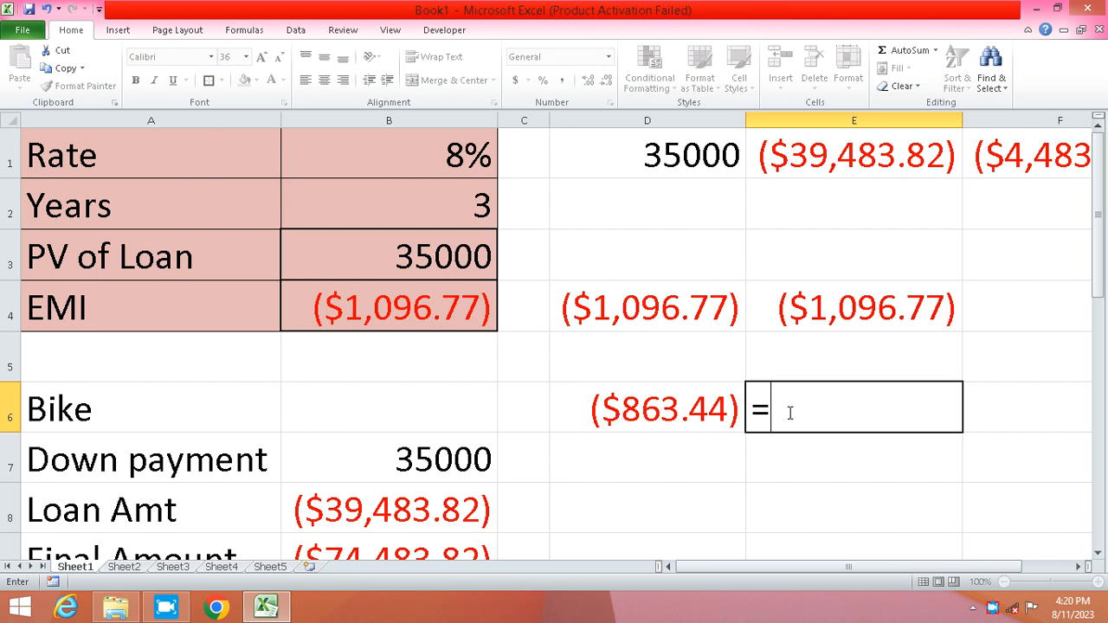
text(ipmt)
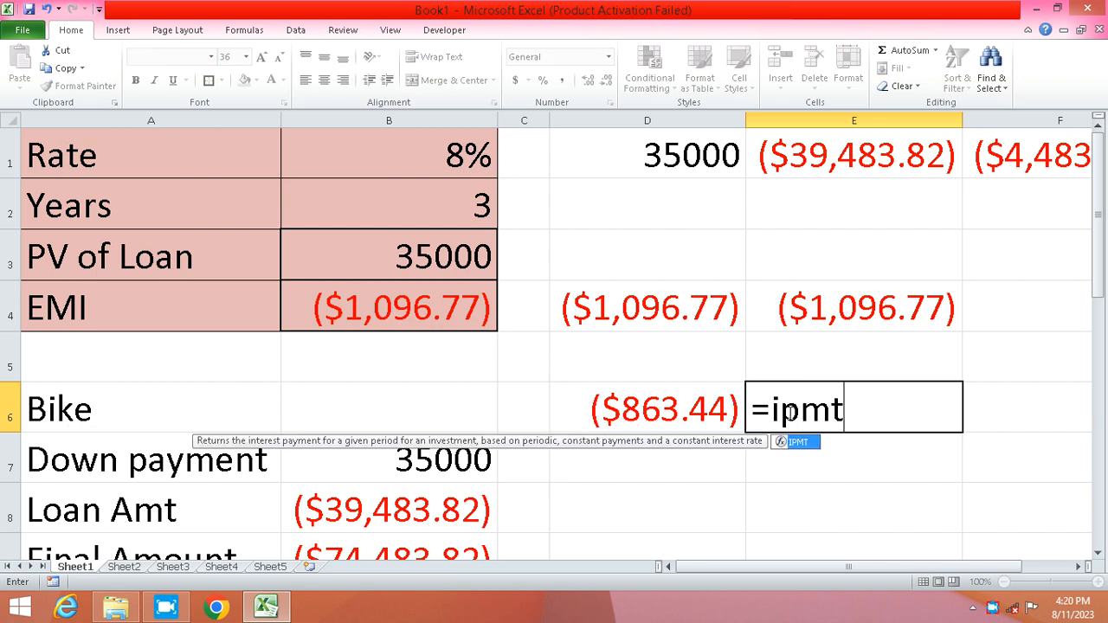
text(()
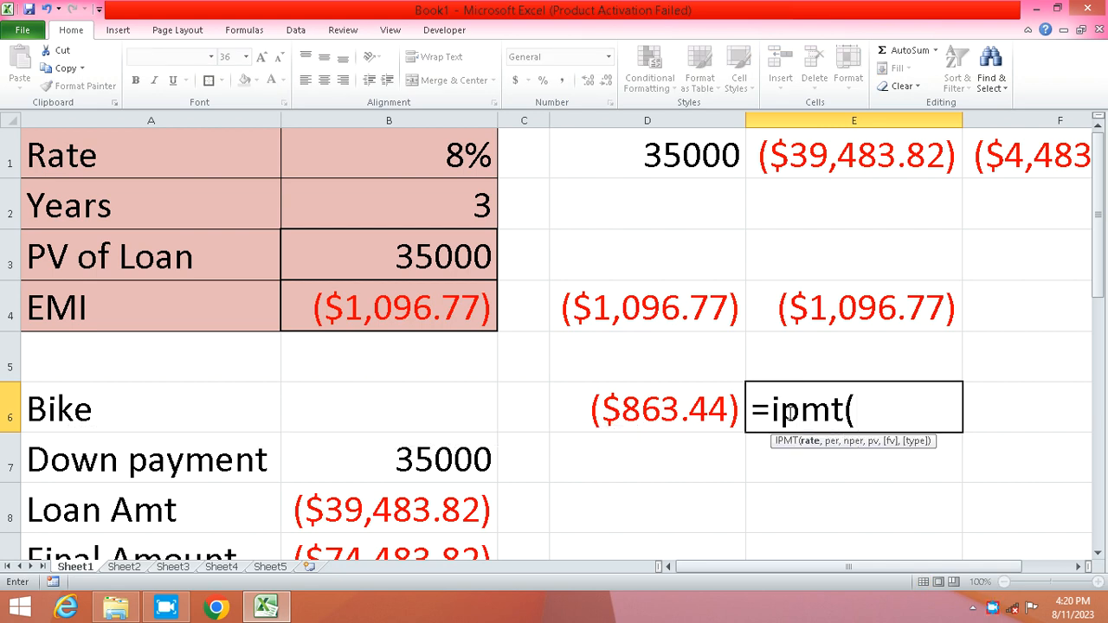
text(8%)
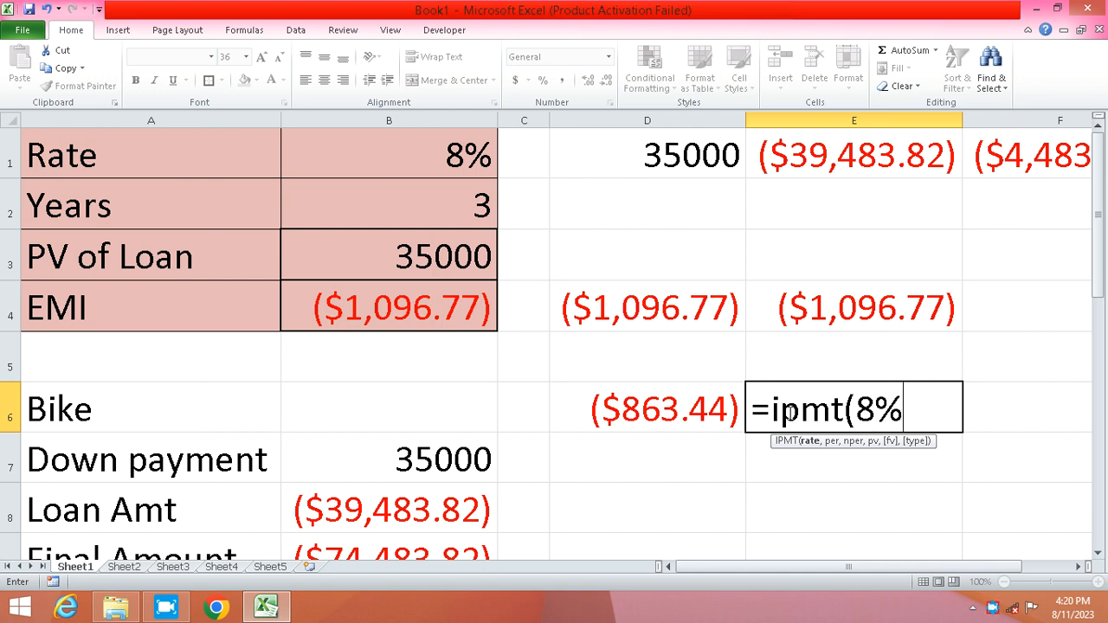
text(/12,)
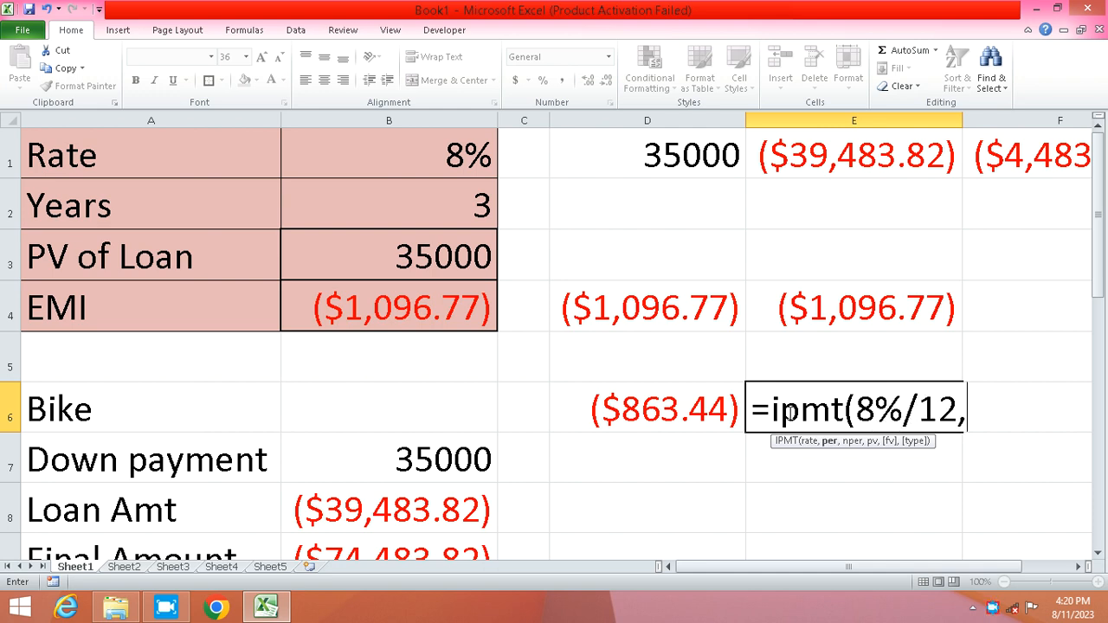
text(1,3)
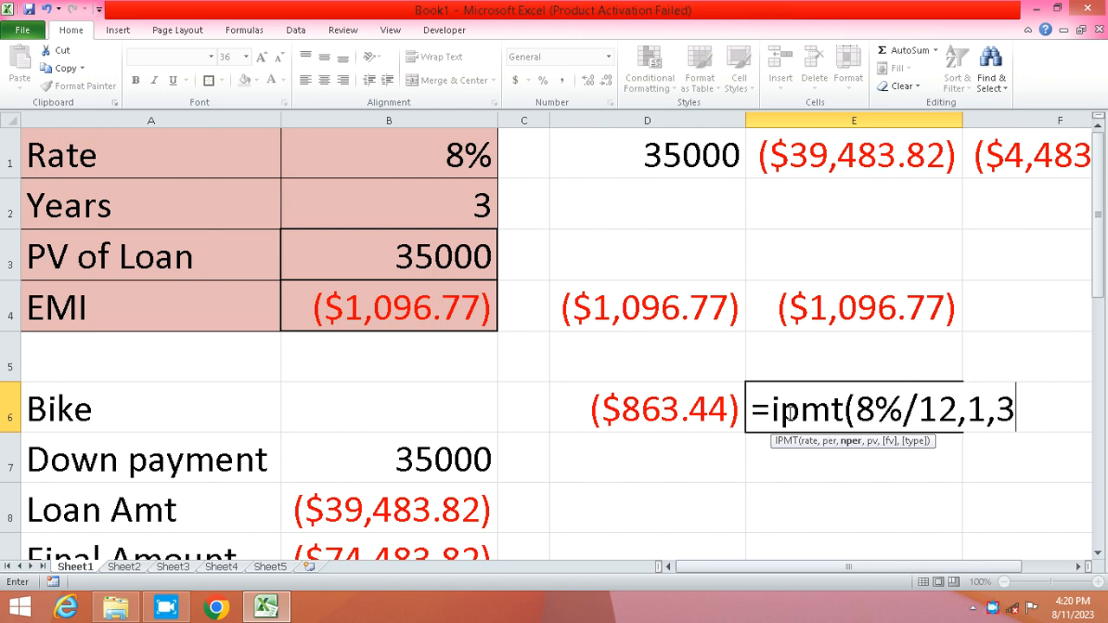
text(6,3)
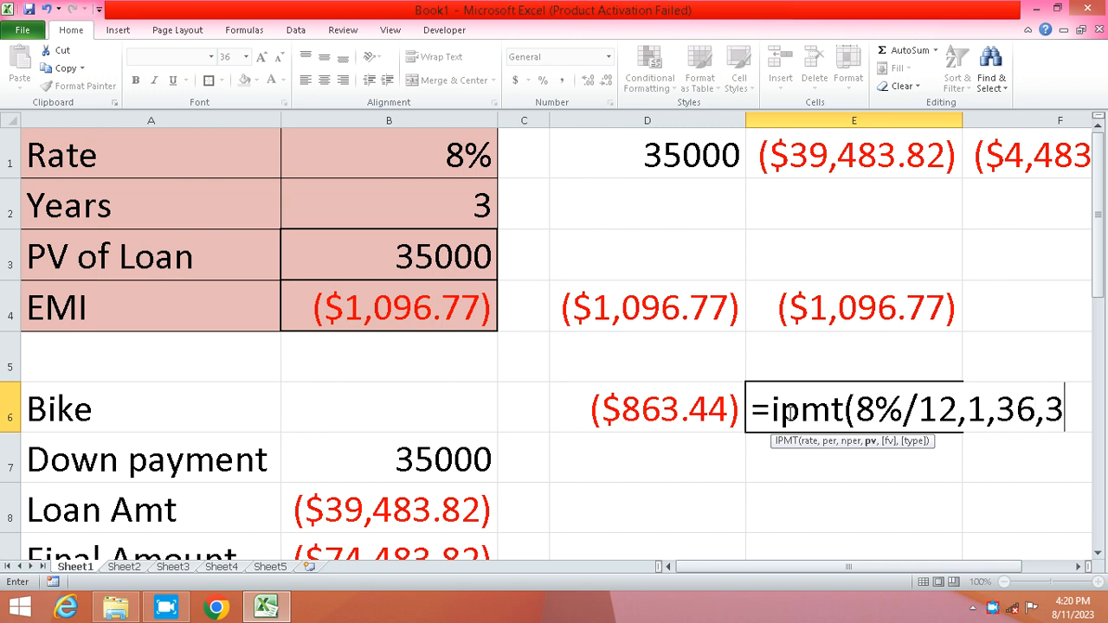
text(5000)
key(Return)
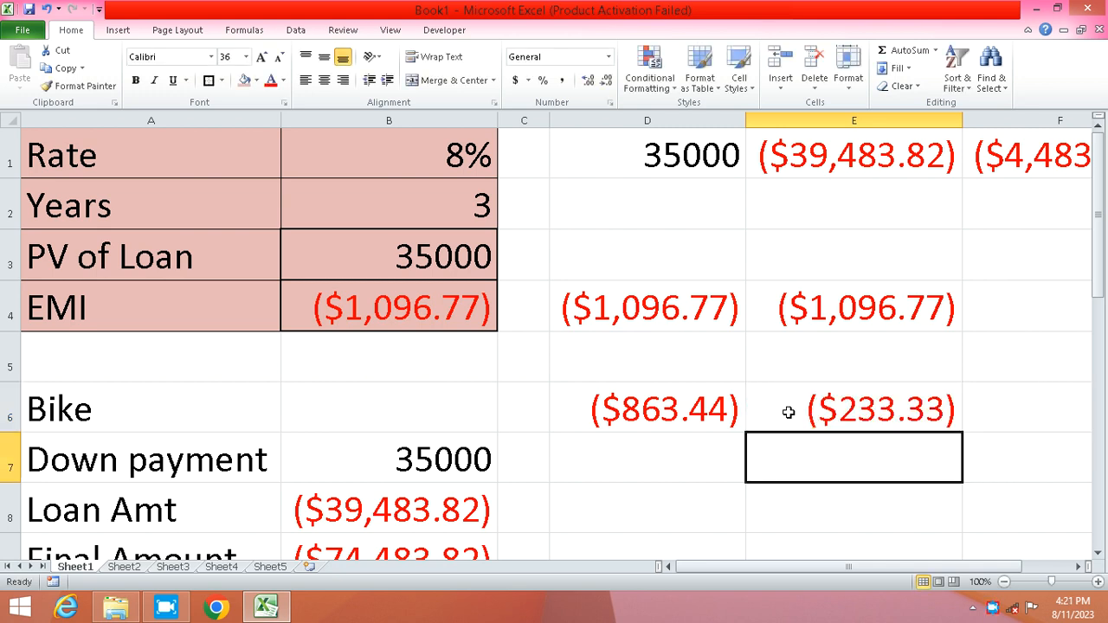
Add the first payment's interest and principal portions in cell F6 with =E6+D6.
key(Right)
key(Up)
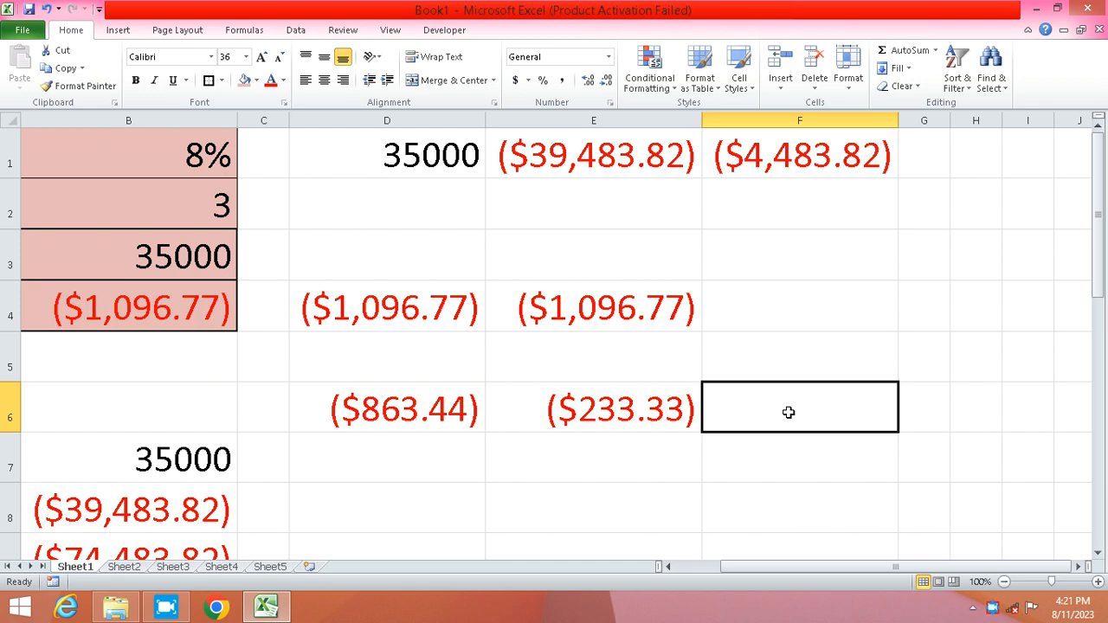
text(=)
key(Left)
text(+)
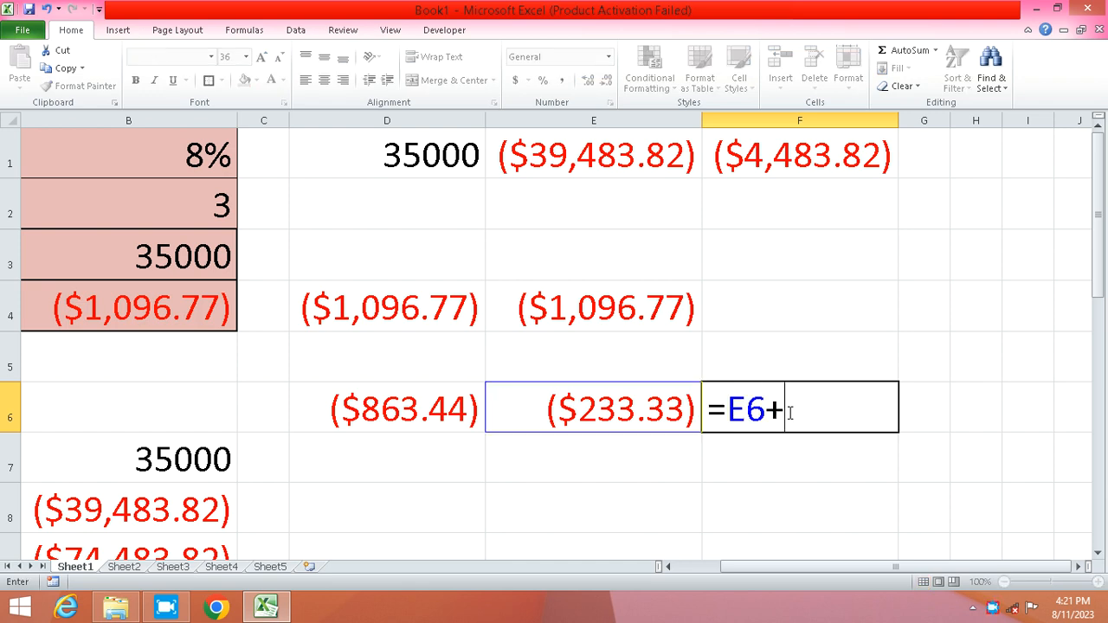
key(Left)
key(Left)
key(Return)
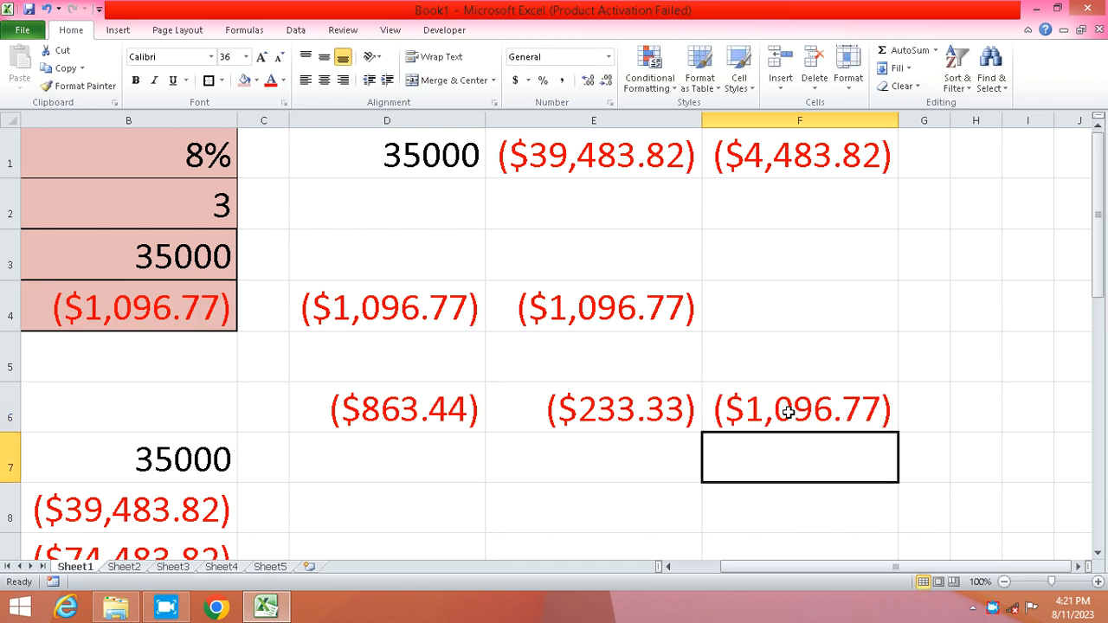
Fill the PPMT and IPMT formulas from D6:E6 down into D7:E7.
click(420, 446)
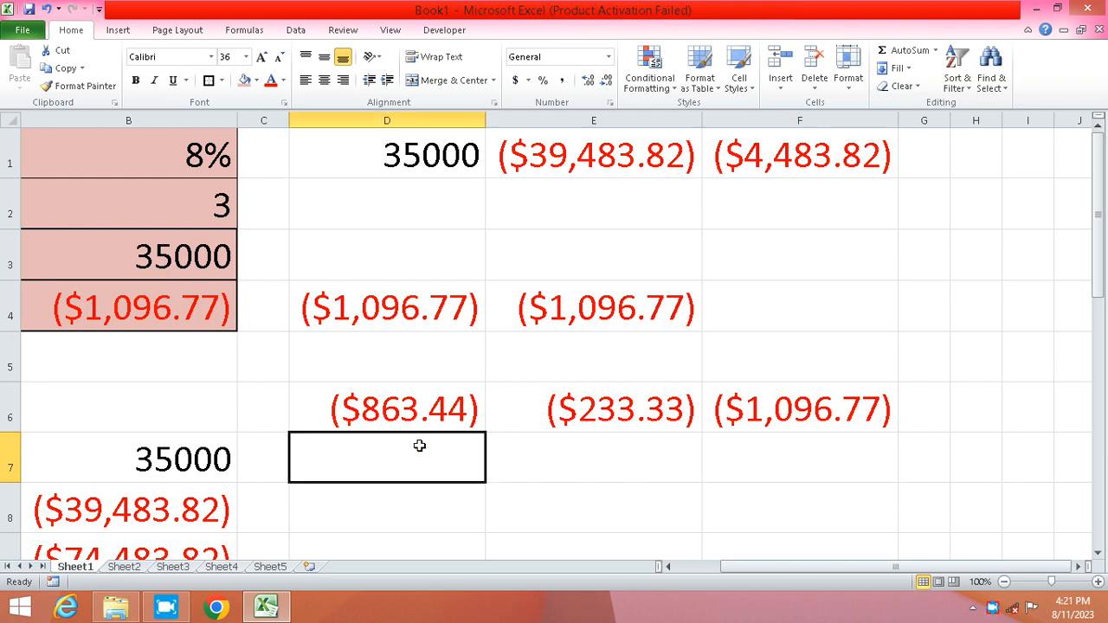
key(shift+Right)
key(ctrl+d)
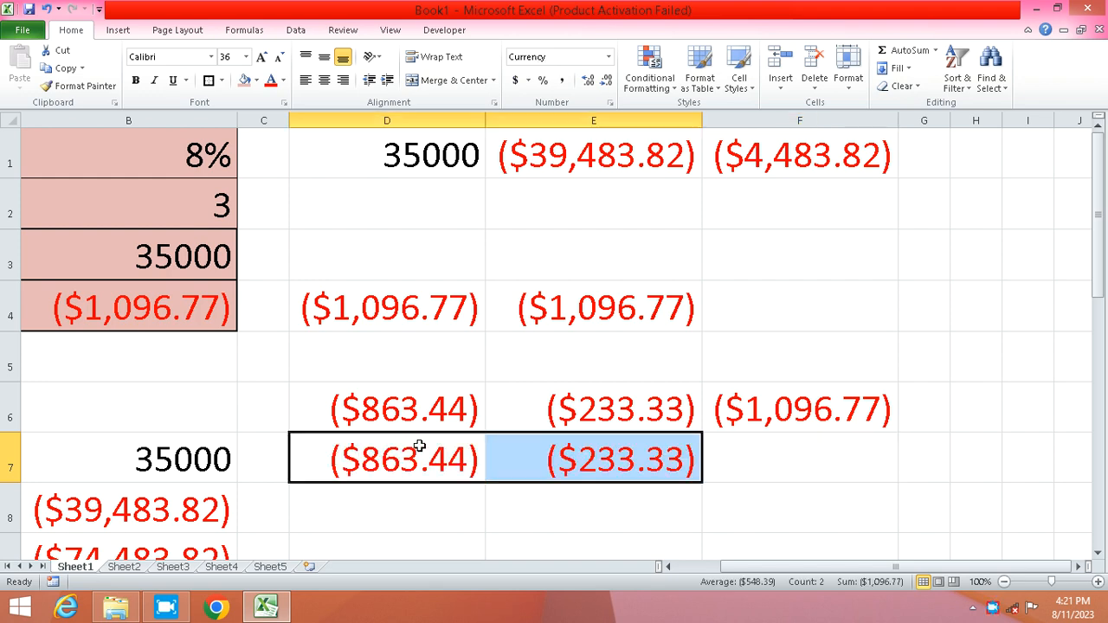
text(`)
key(Escape)
key(Left)
key(Right)
Change the period argument of the PPMT formula in cell D7 to 36.
key(F2)
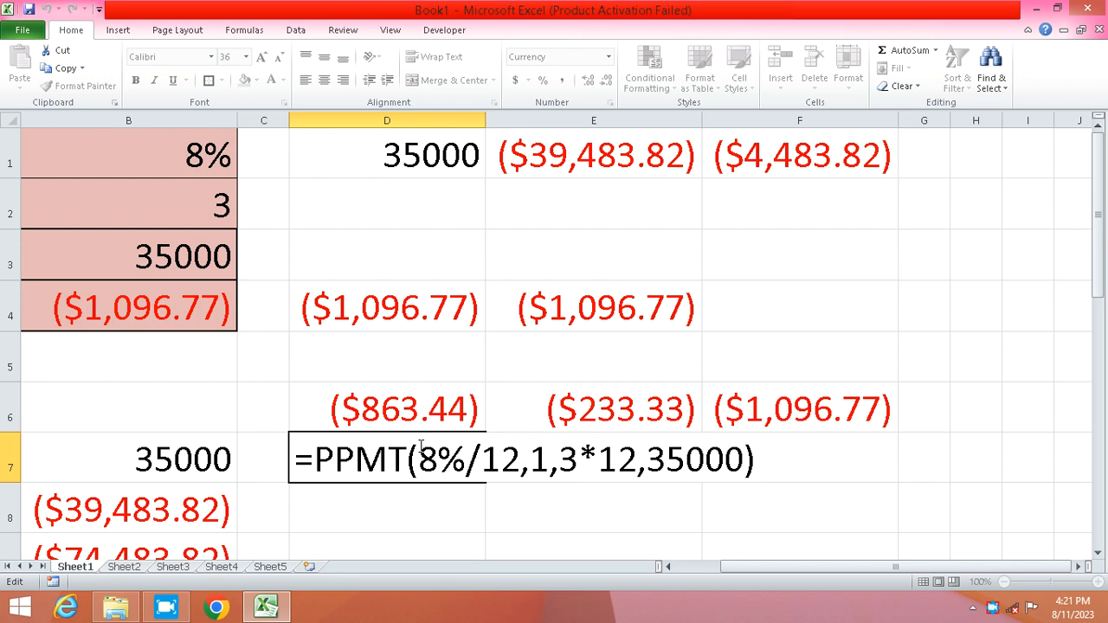
key(Left)
key(Left)
key(Left)
key(Left)
key(Left)
key(Left)
key(Left)
key(Left)
key(Left)
key(Left)
key(Left)
key(Left)
key(BackSpace)
text(36)
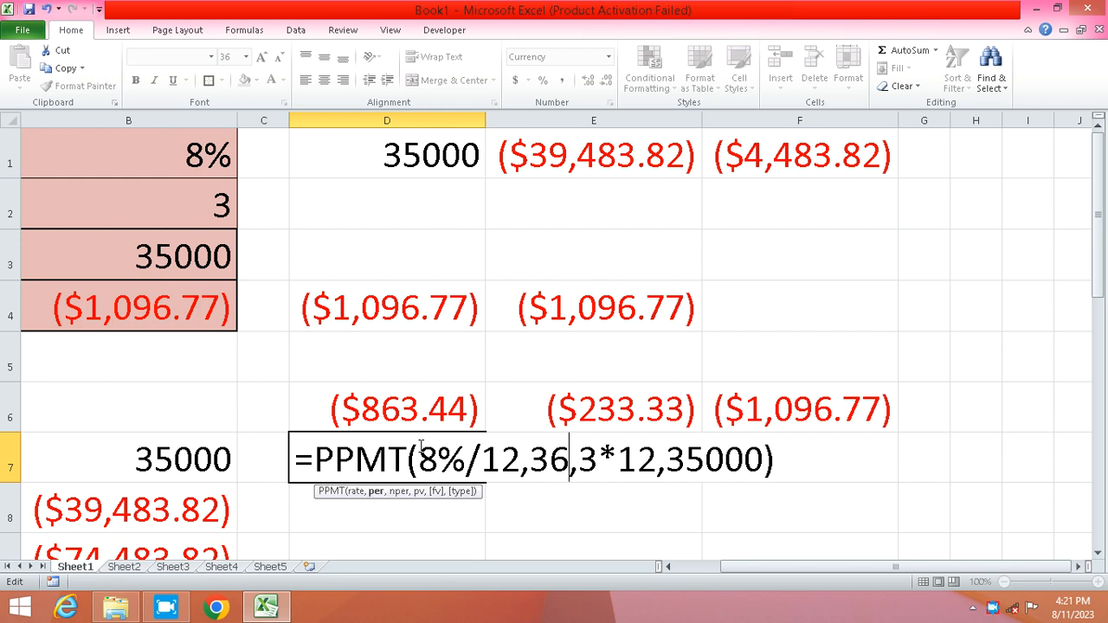
key(Return)
Change the period argument of the IPMT formula in cell E7 to 36.
key(Right)
key(Up)
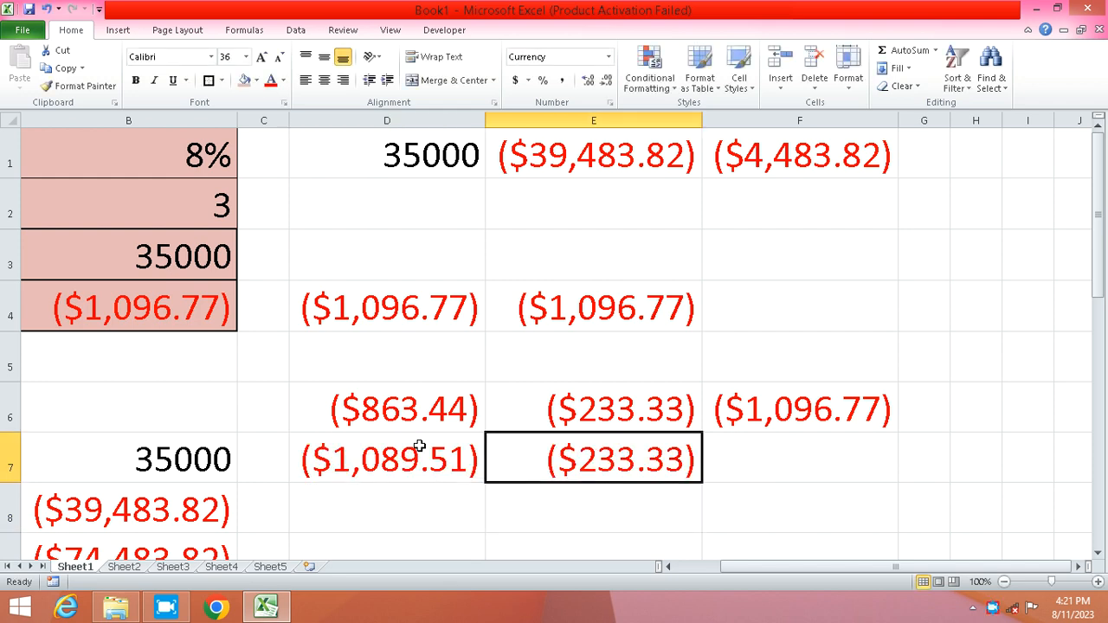
key(F2)
key(Left)
key(Left)
key(Left)
key(Left)
key(Left)
key(Left)
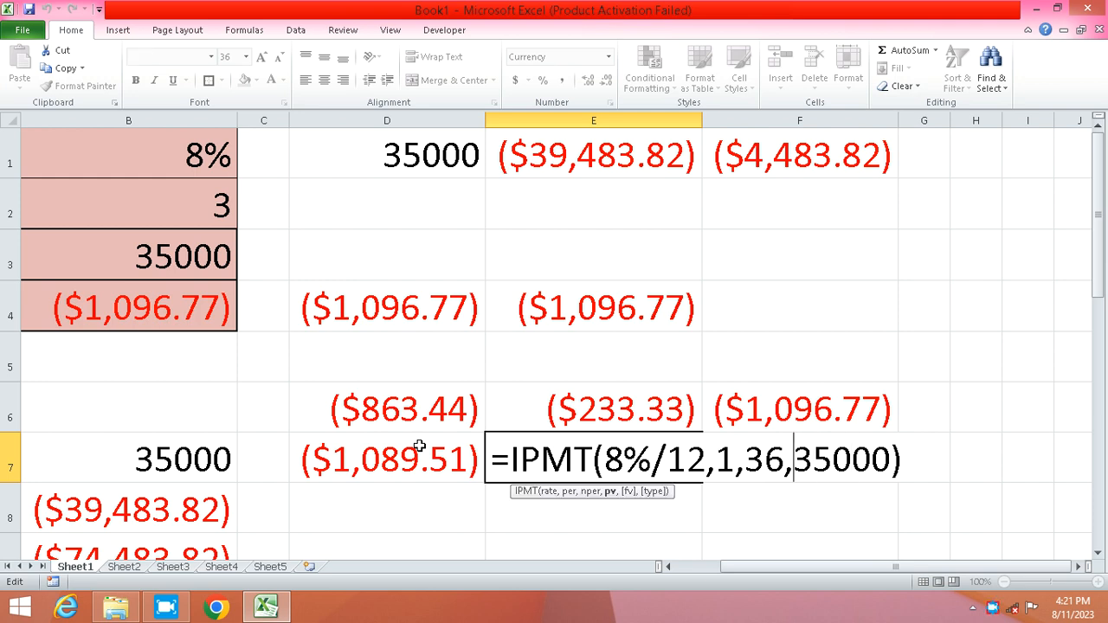
key(Left)
key(Left)
key(Left)
key(Left)
key(BackSpace)
text(36)
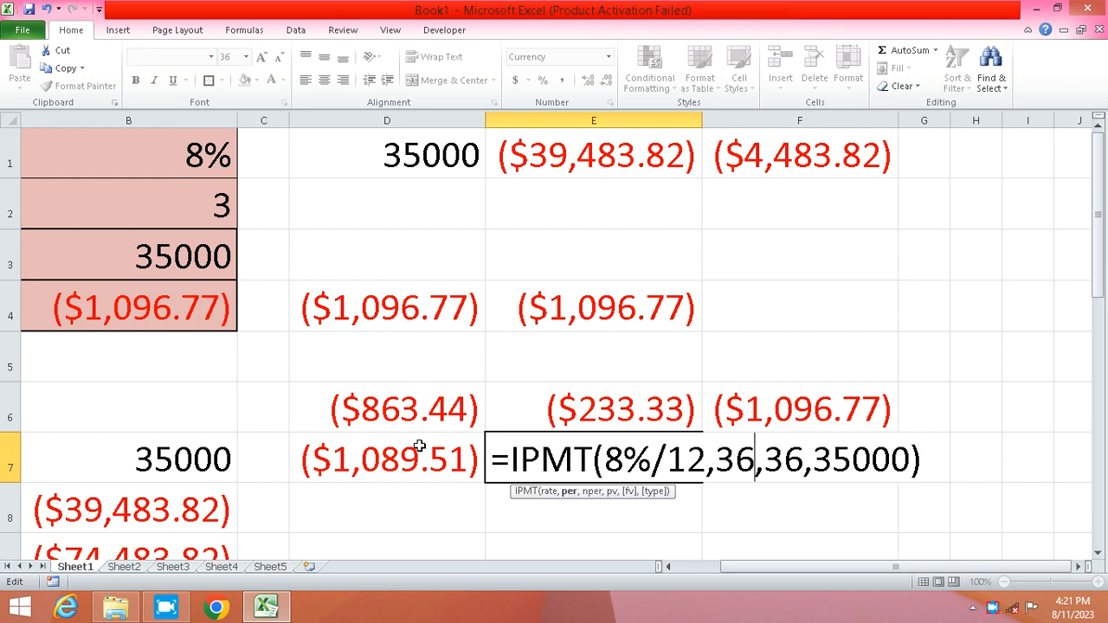
key(Return)
Add the last payment's interest and principal portions in cell F7 with =E7+D7.
key(Right)
key(Up)
text(=)
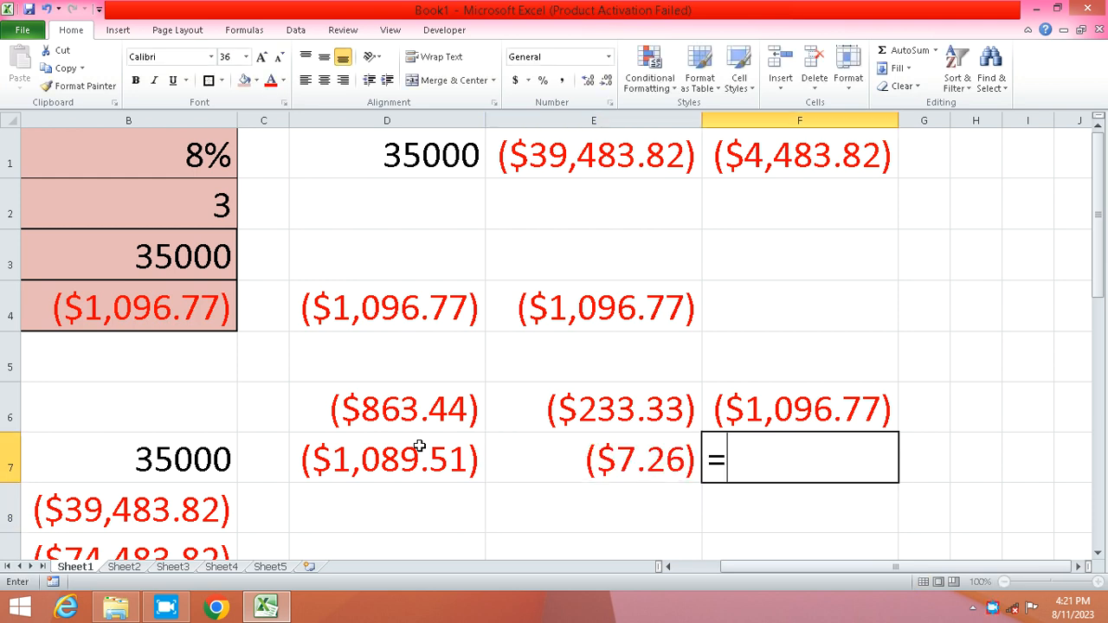
key(Left)
text(+)
key(Left)
key(Left)
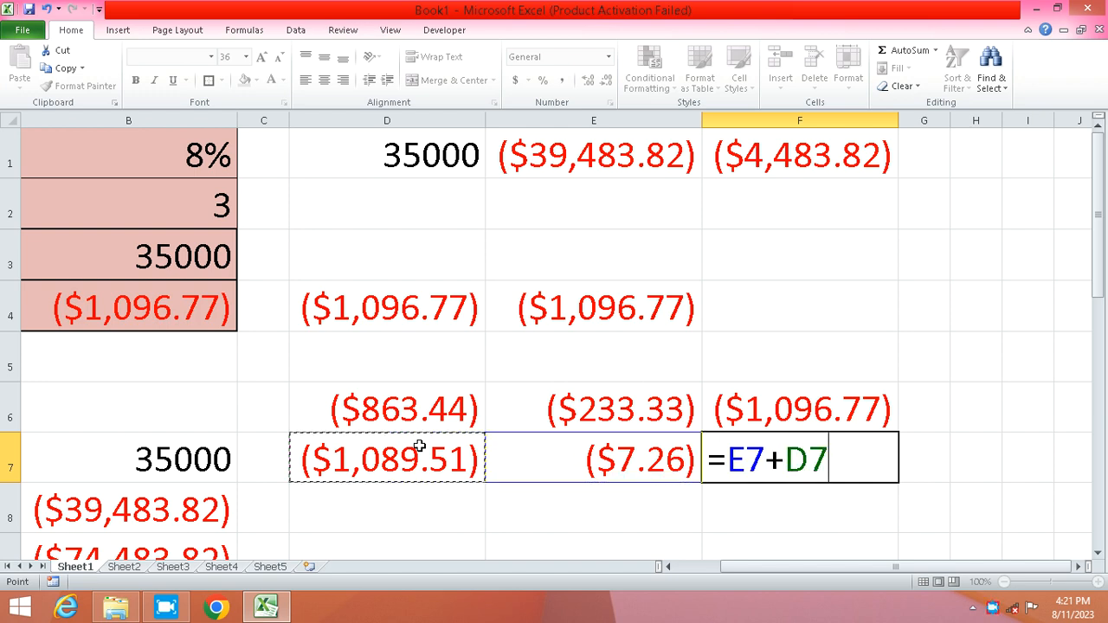
key(Return)
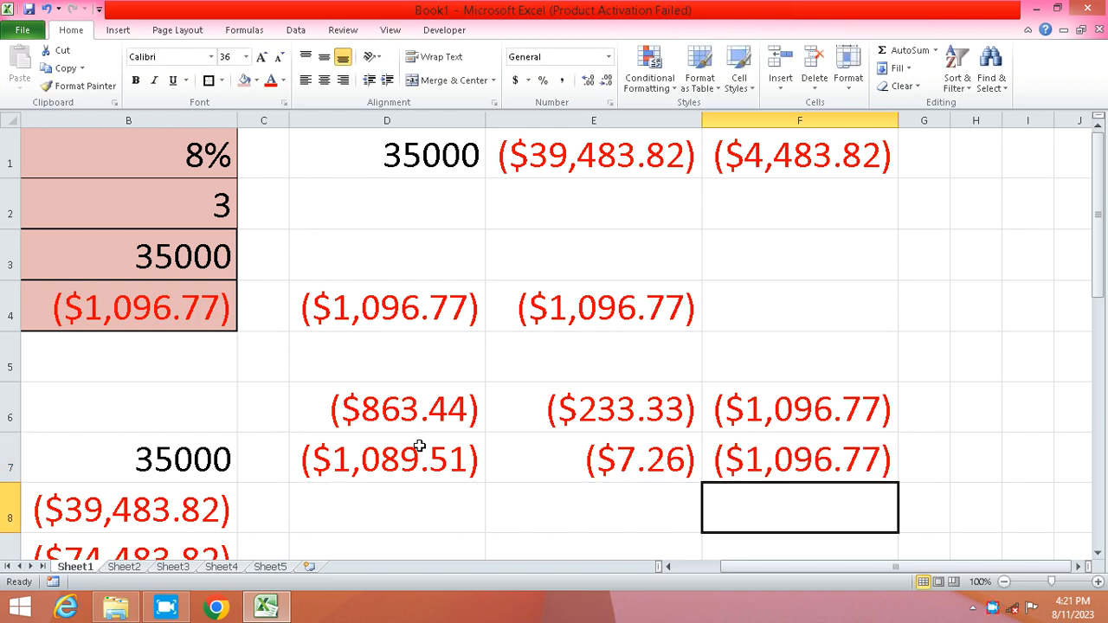
Compare the principal, interest and total amounts of the first and last payments in rows 6 and 7, along with the loan data in columns A and B.
click(406, 412)
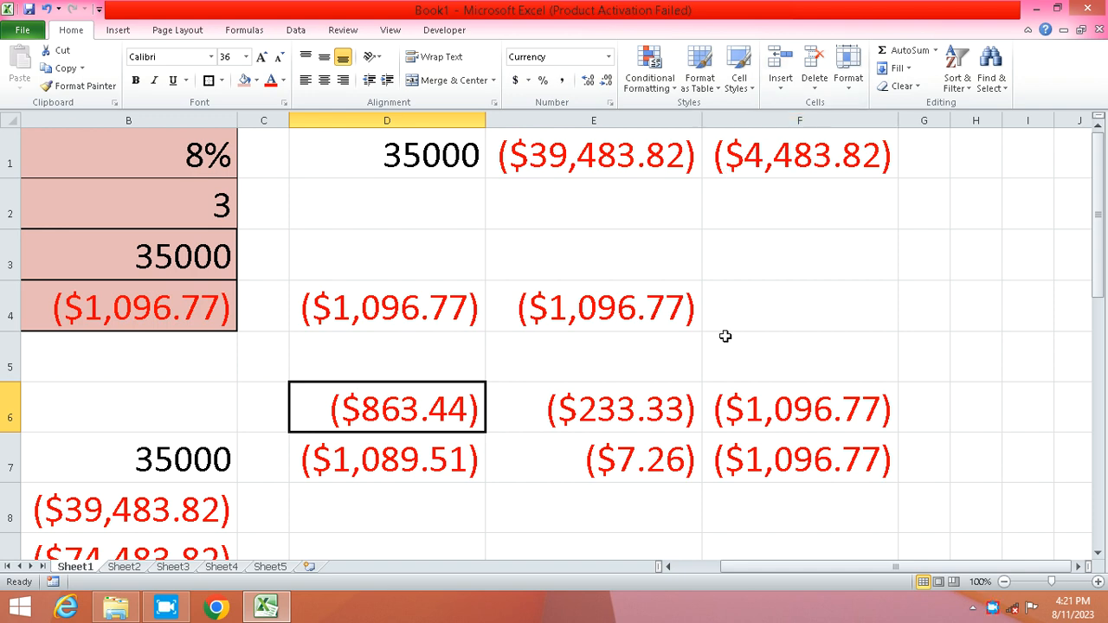
click(764, 416)
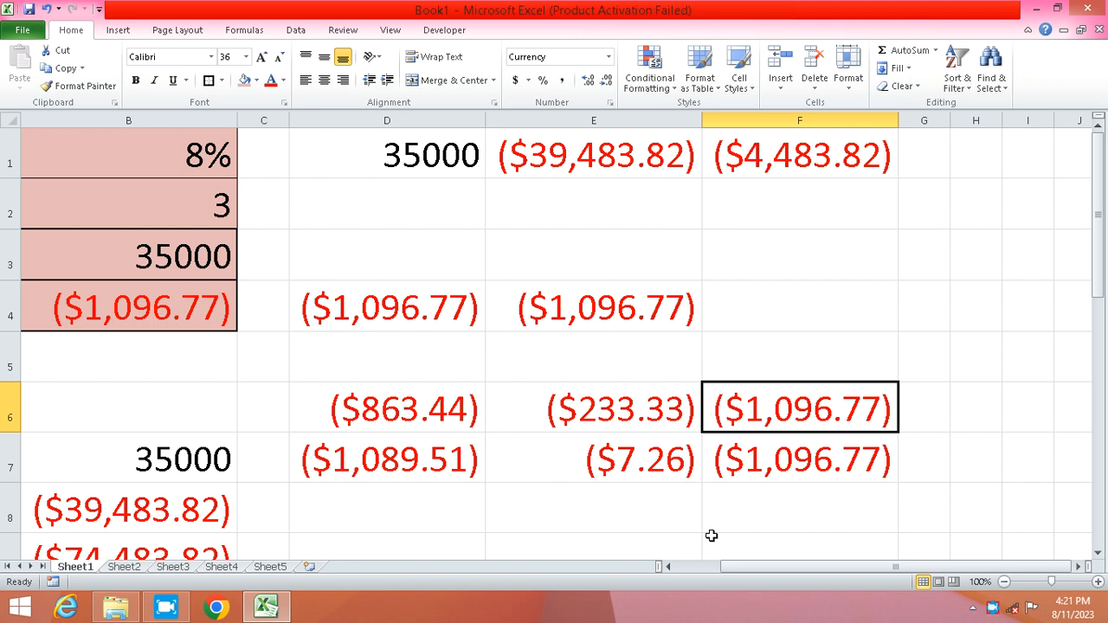
click(396, 405)
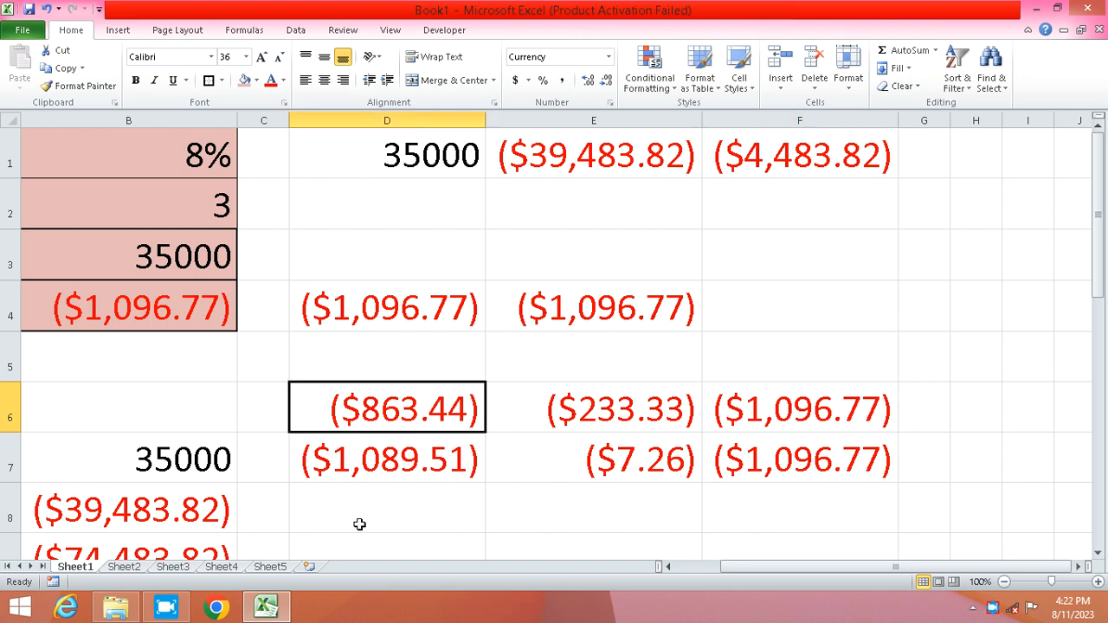
click(406, 473)
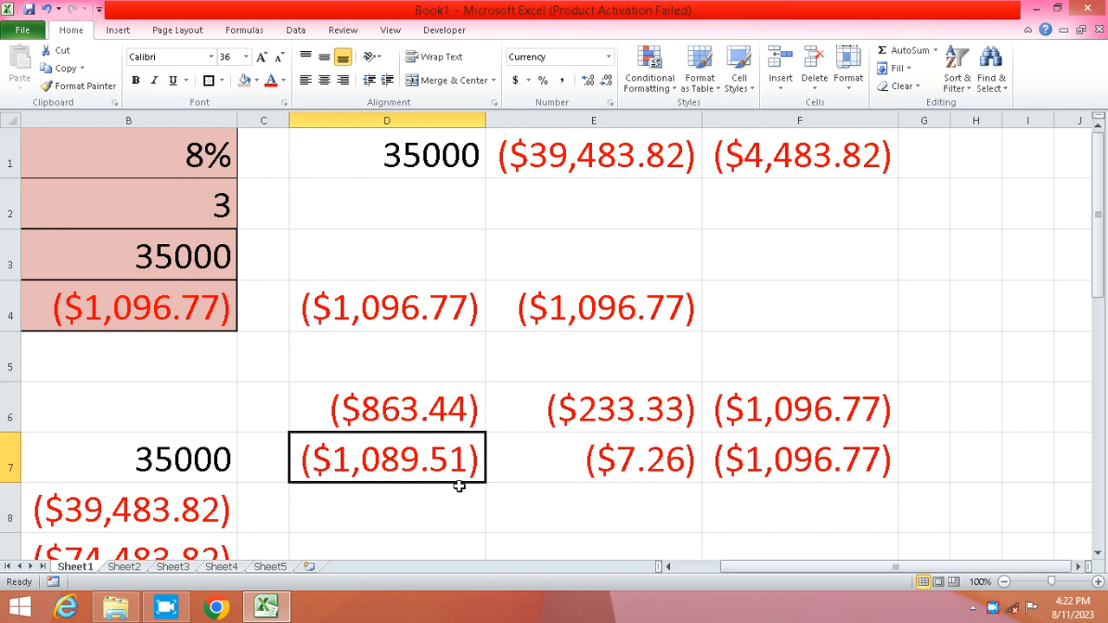
click(624, 409)
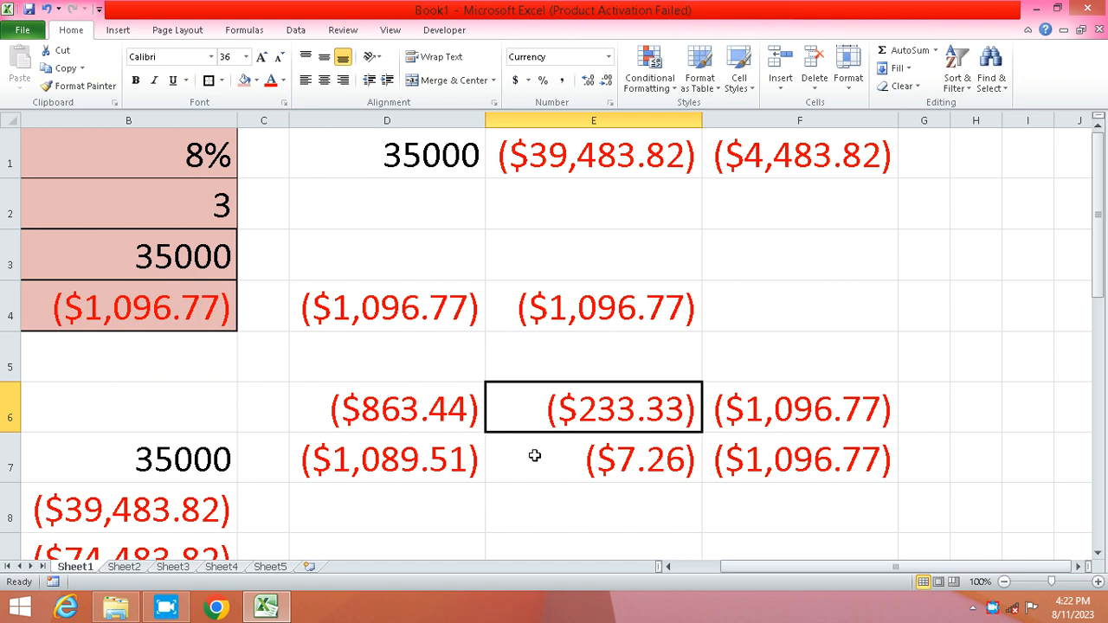
click(595, 466)
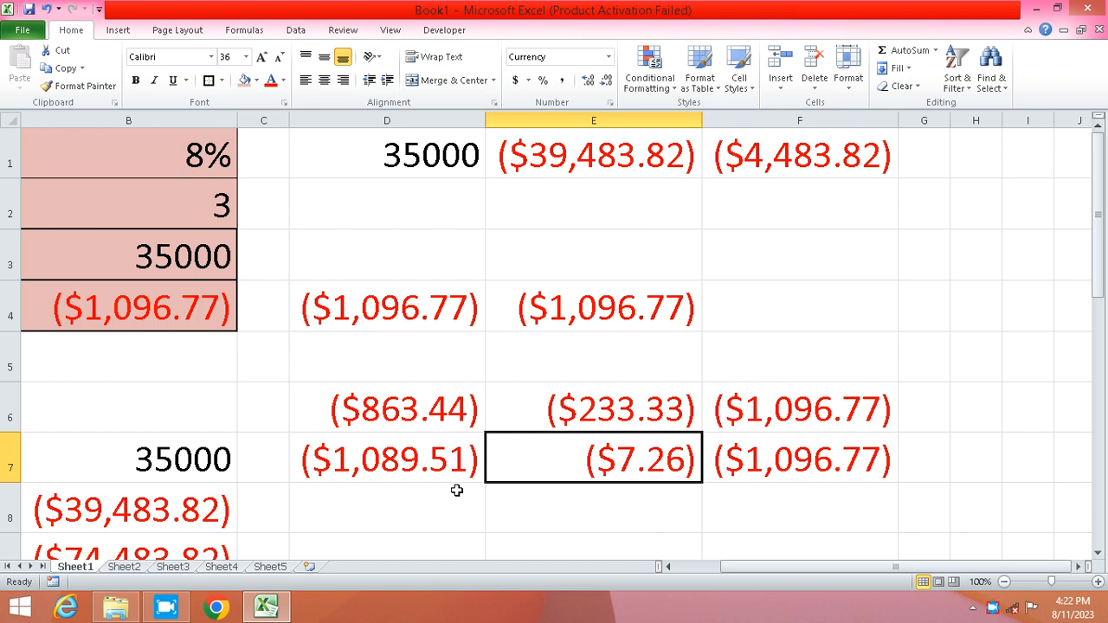
key(Left)
key(Left)
key(Left)
key(Left)
key(Up)
key(Up)
key(Up)
key(Up)
key(Up)
key(Up)
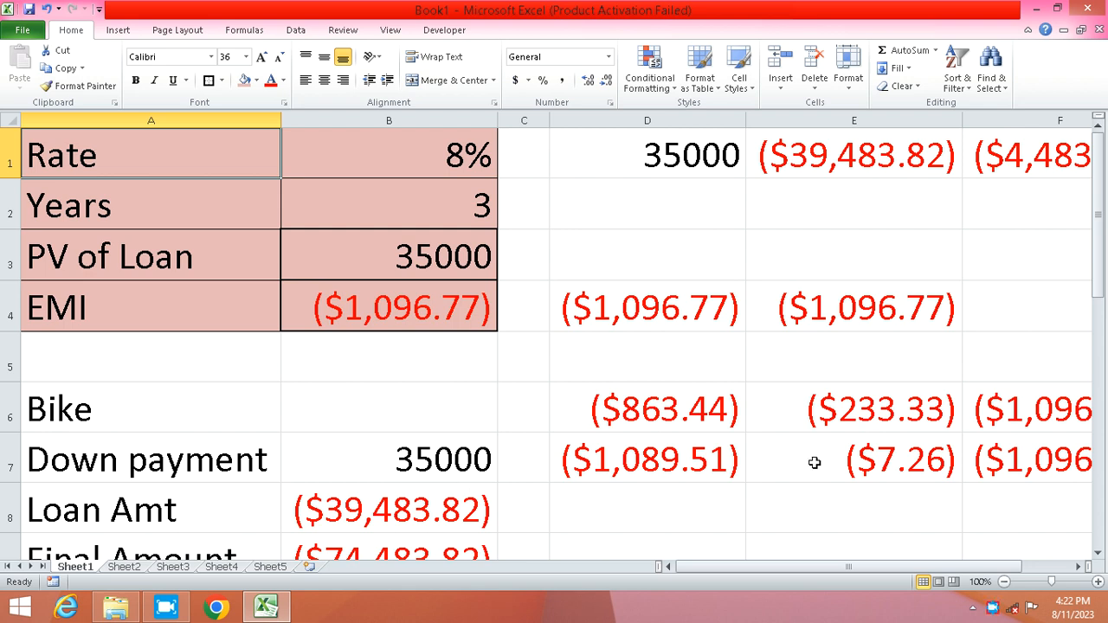
click(698, 419)
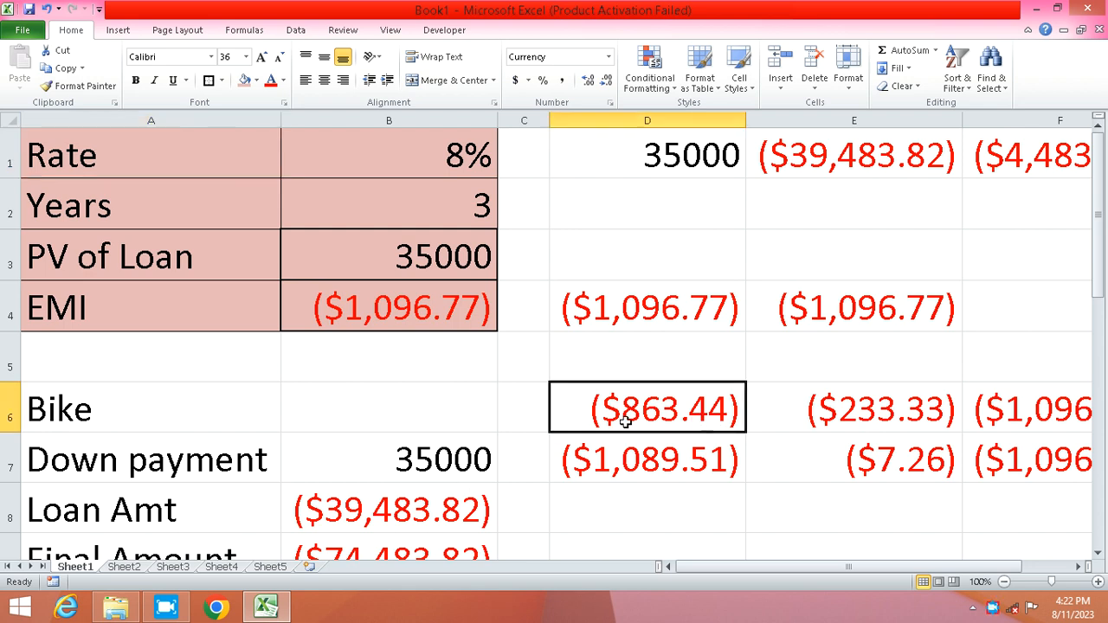
click(445, 458)
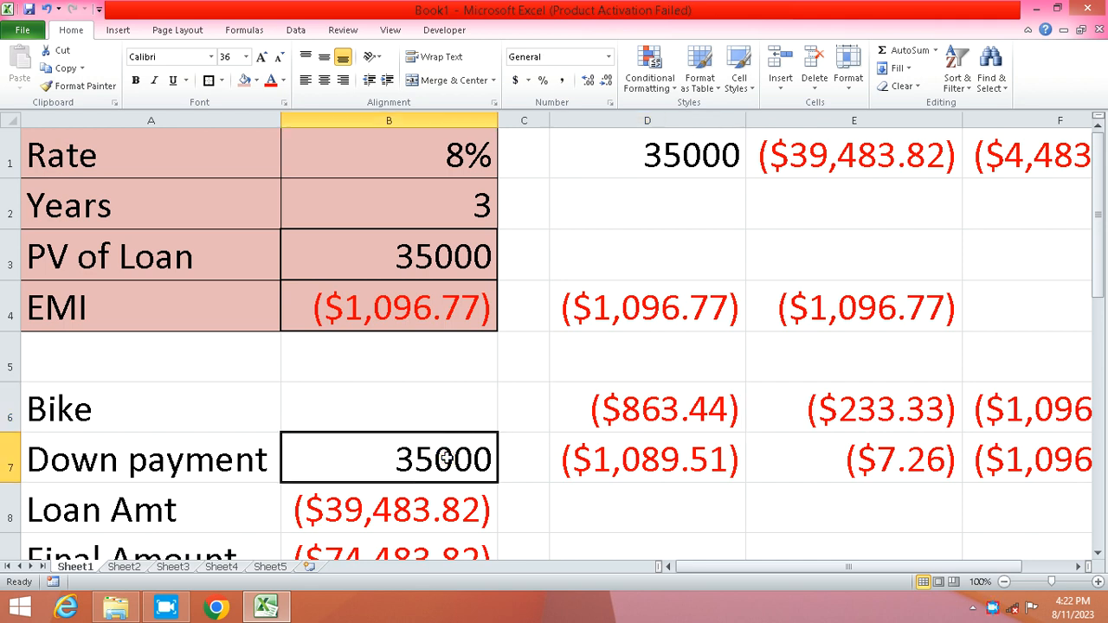